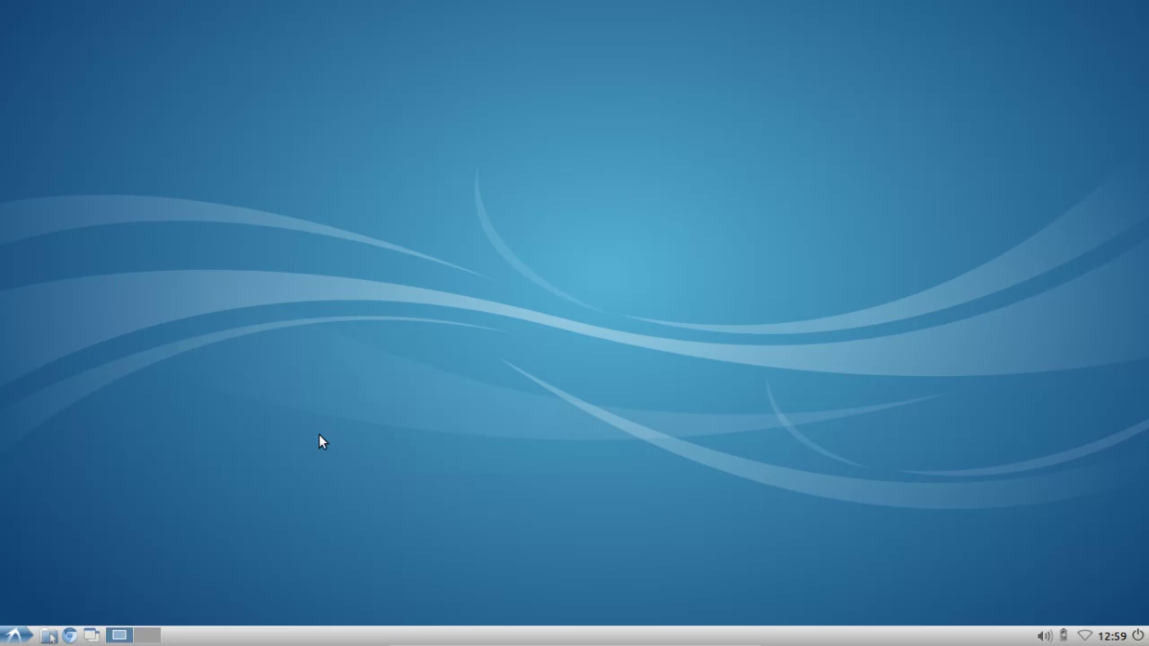
Launch PCManFM and view its About information, then close it
click(48, 636)
click(509, 101)
key(Return)
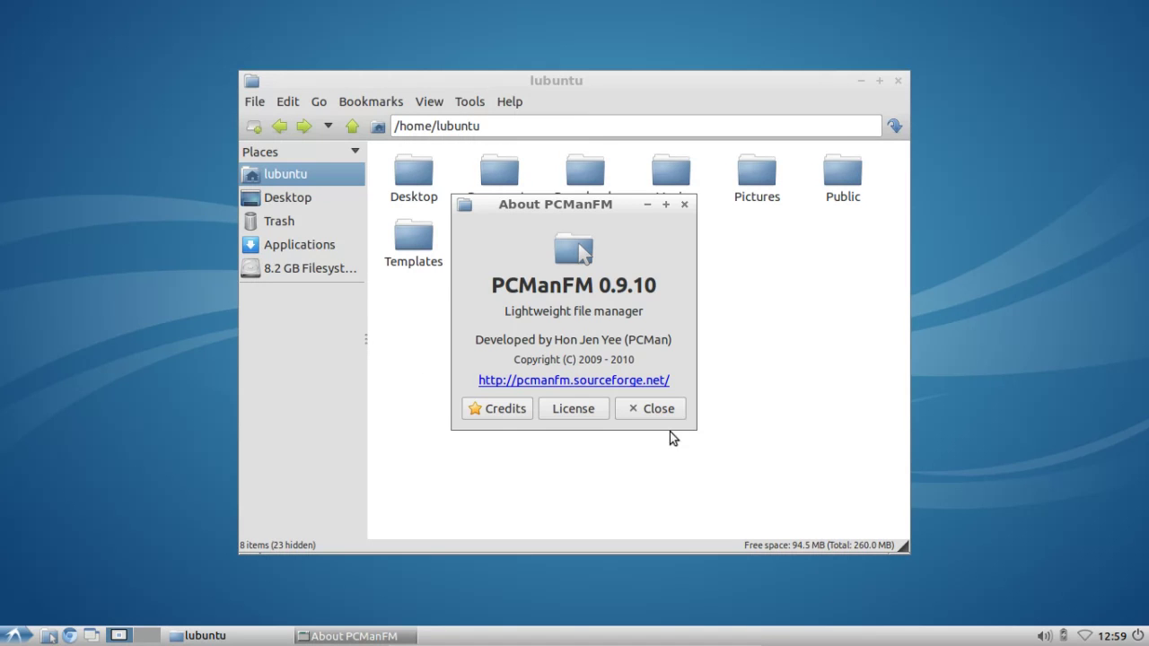
click(660, 410)
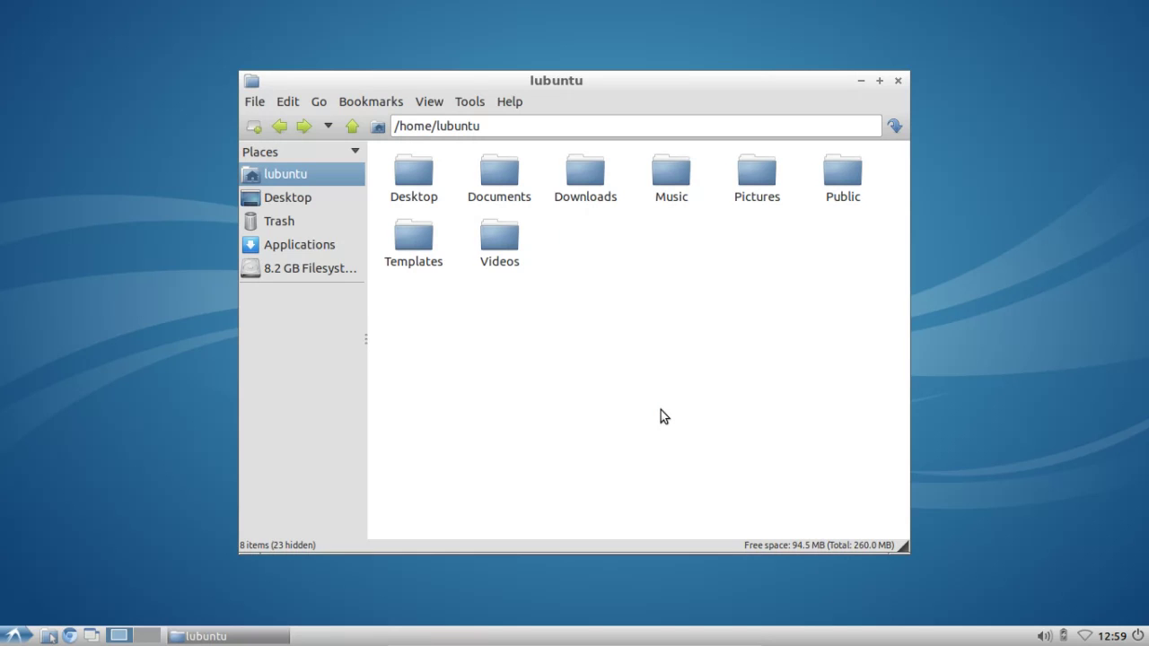
Go to the Network location and enter the address sftp://192.168.1.149
click(318, 103)
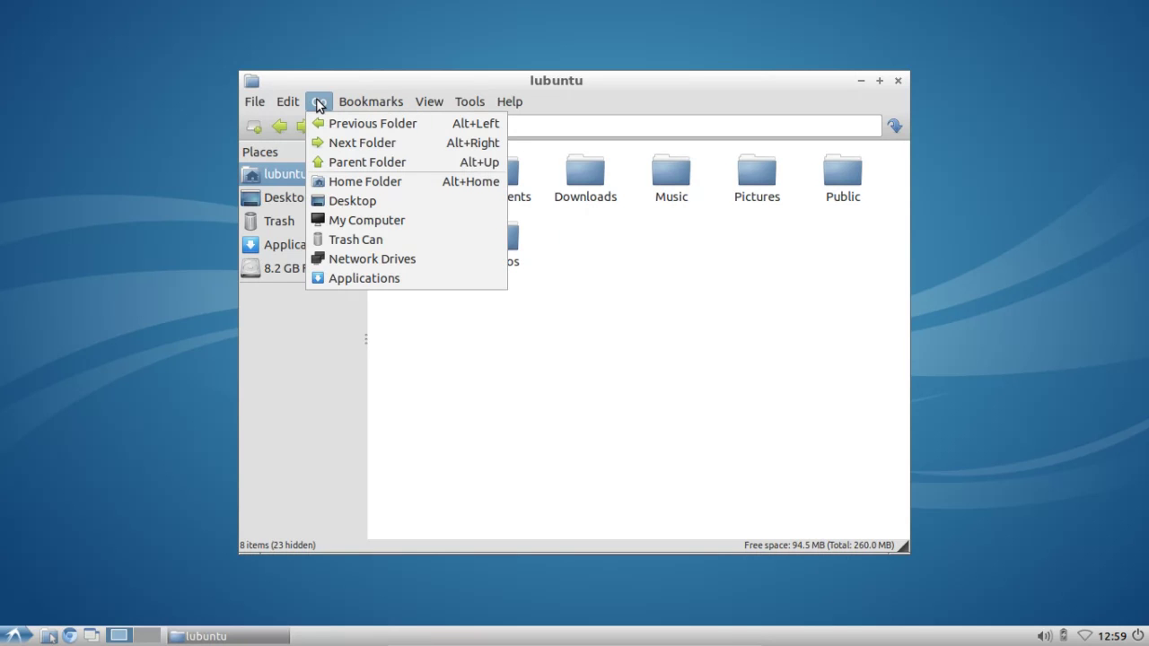
click(375, 259)
click(500, 126)
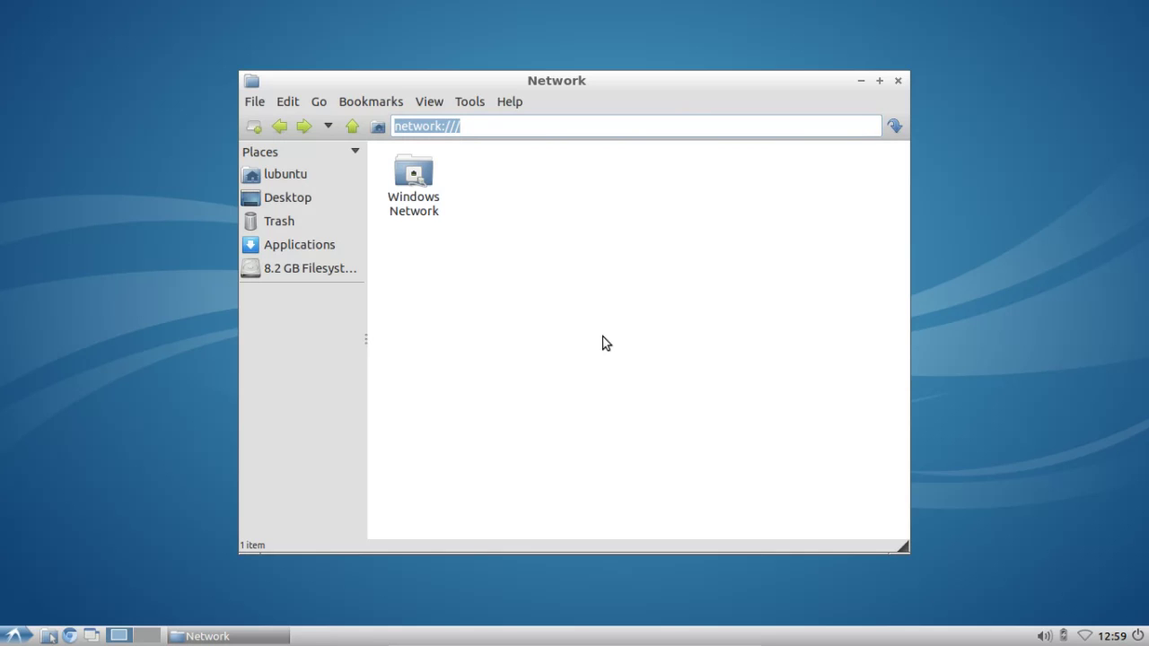
text(sftp://)
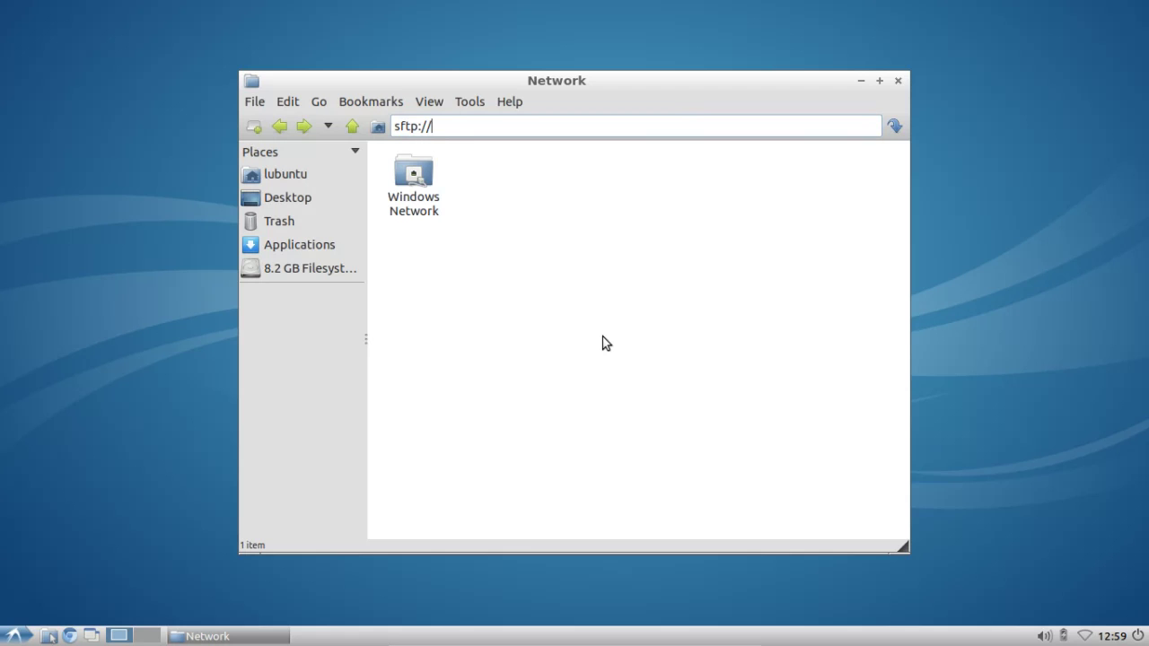
text(192.168.1.149)
Connect to the server, browse home > user > shared > album, and copy the Grenade mp3
key(Return)
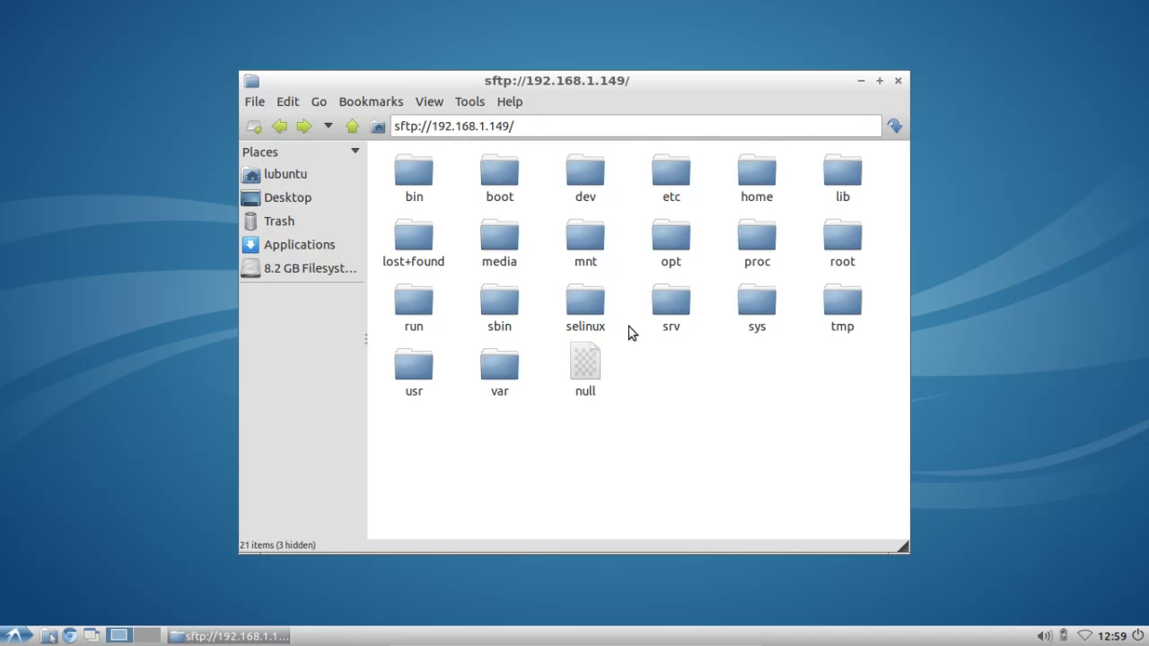
double_click(754, 184)
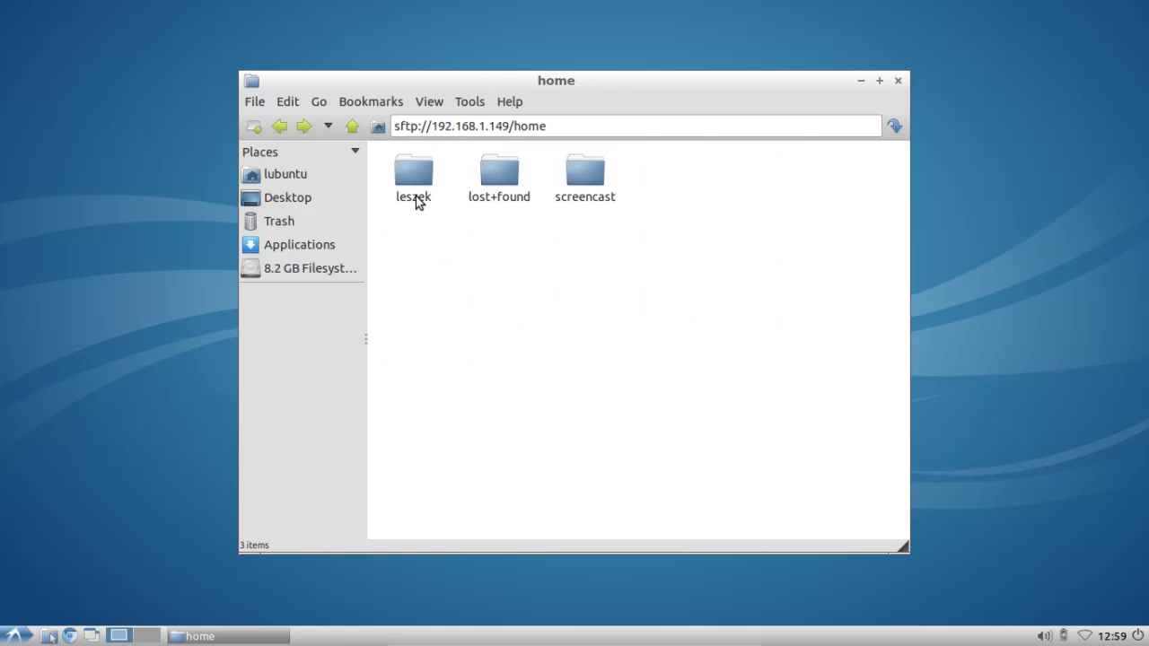
double_click(417, 193)
double_click(499, 344)
double_click(752, 216)
right_click(417, 220)
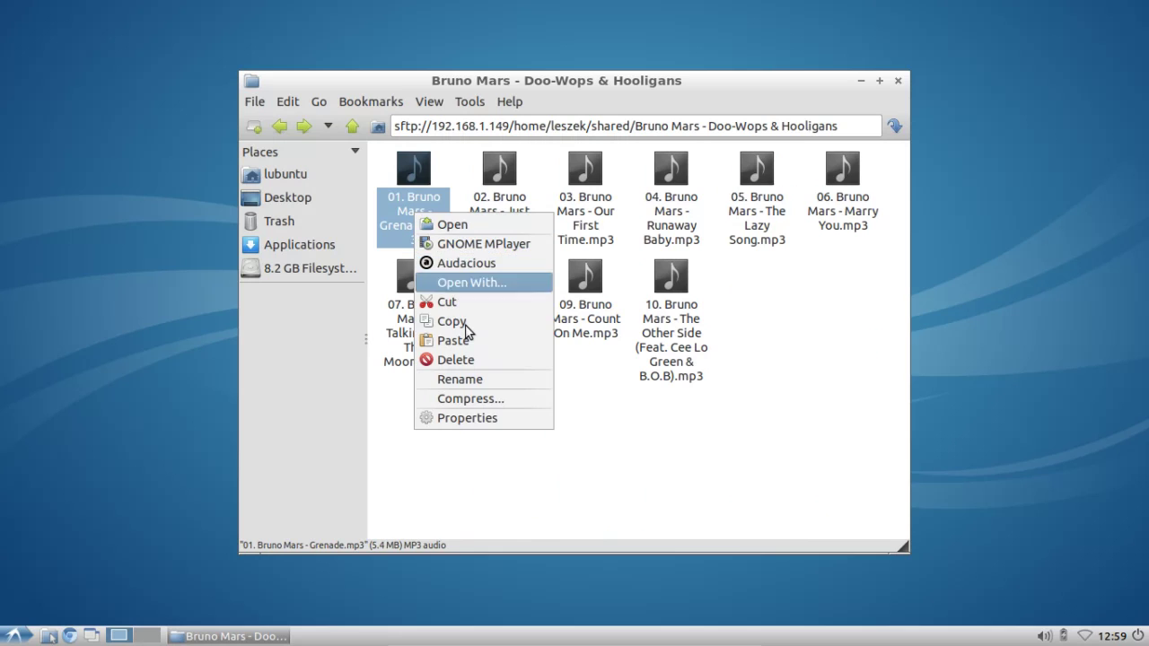
click(310, 207)
Paste the Grenade mp3 into the local ~/Music folder
click(305, 174)
double_click(662, 193)
right_click(455, 285)
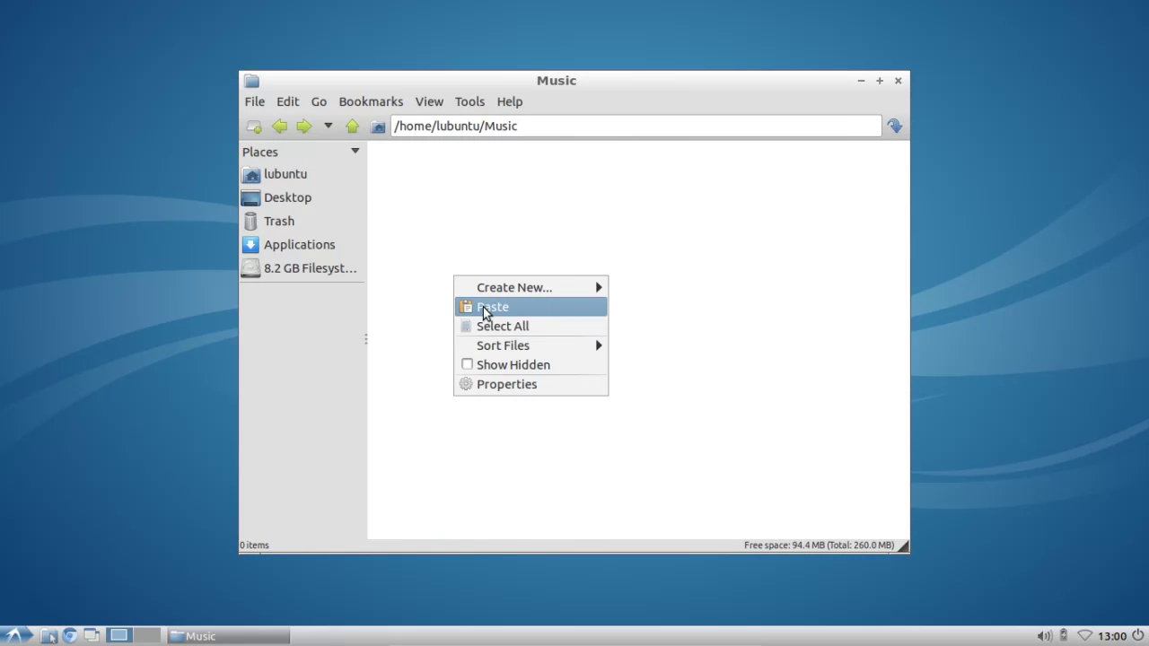
click(488, 307)
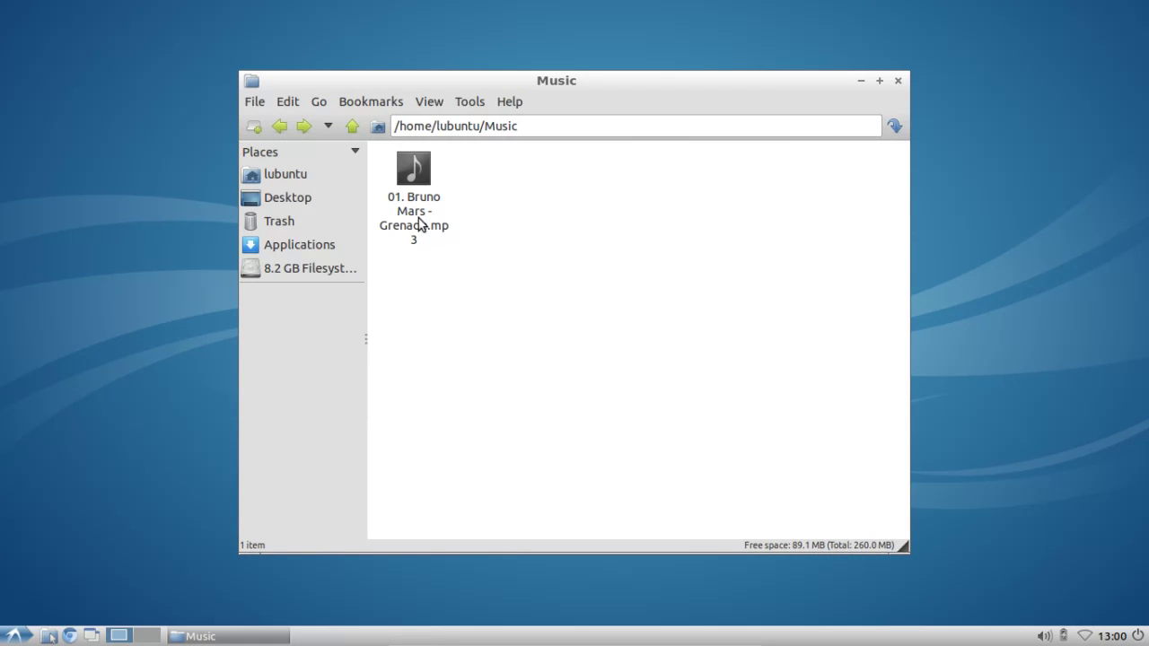
Play Grenade in Audacious, view its Song Info (title, artist, album), then close it
right_click(419, 224)
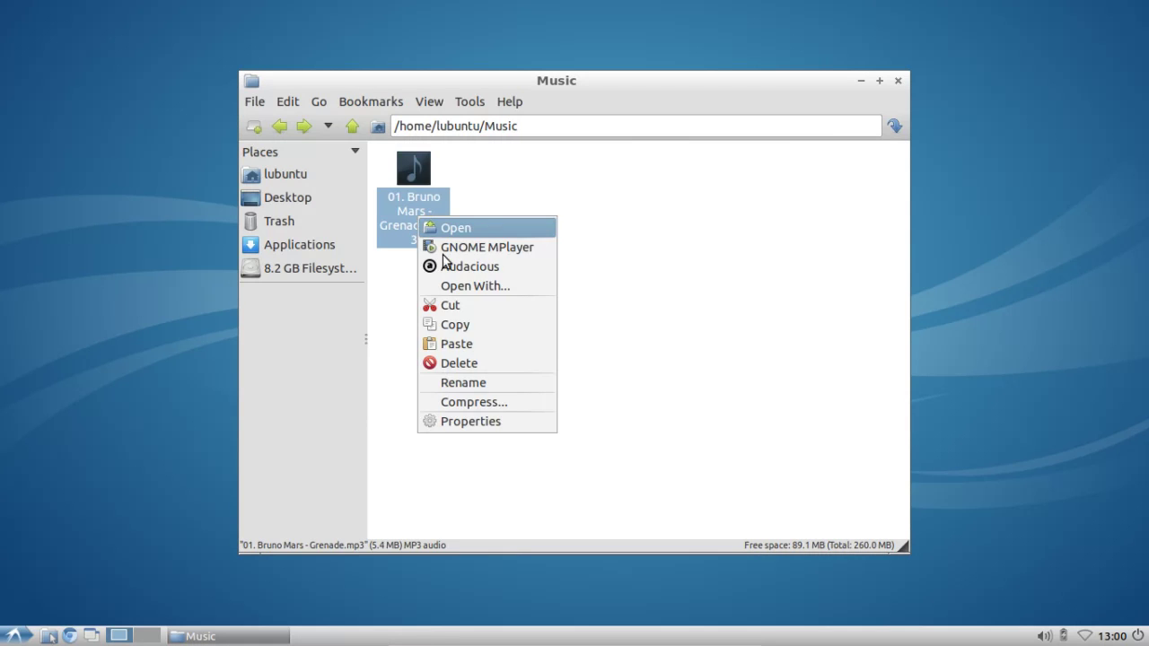
key(Return)
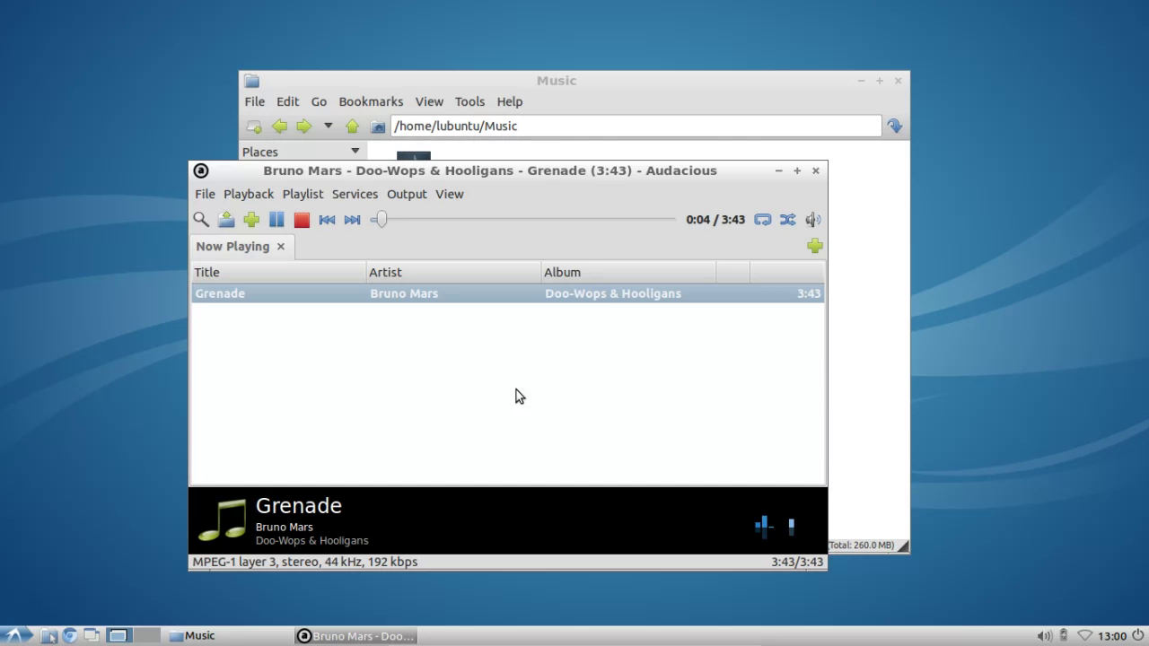
right_click(415, 295)
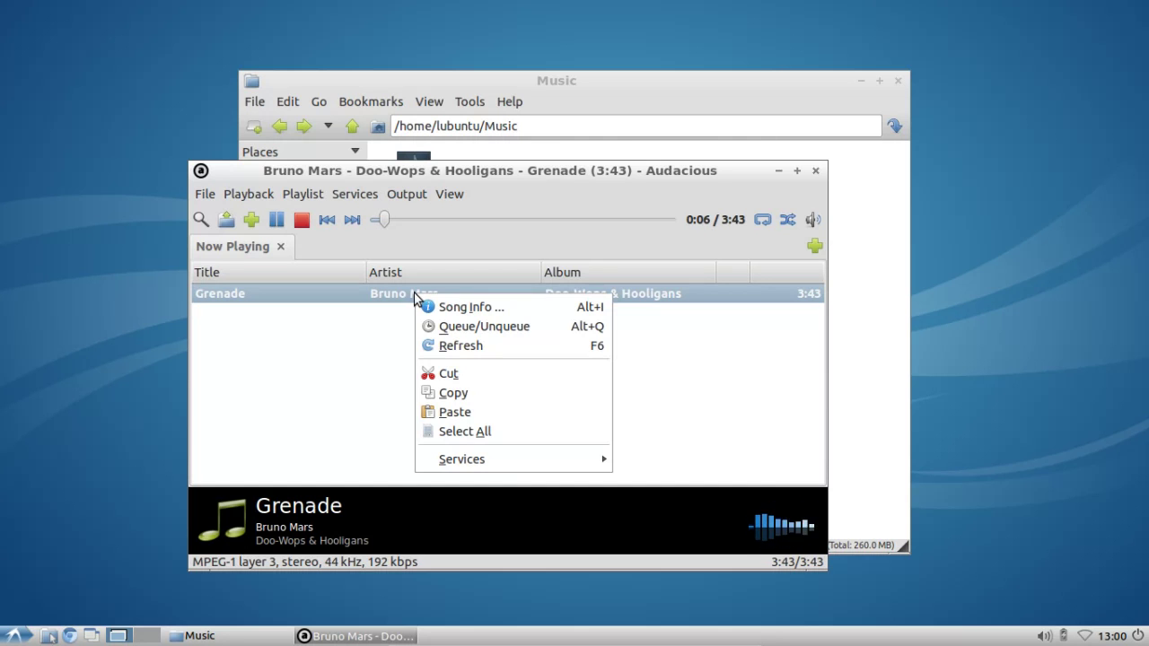
click(442, 308)
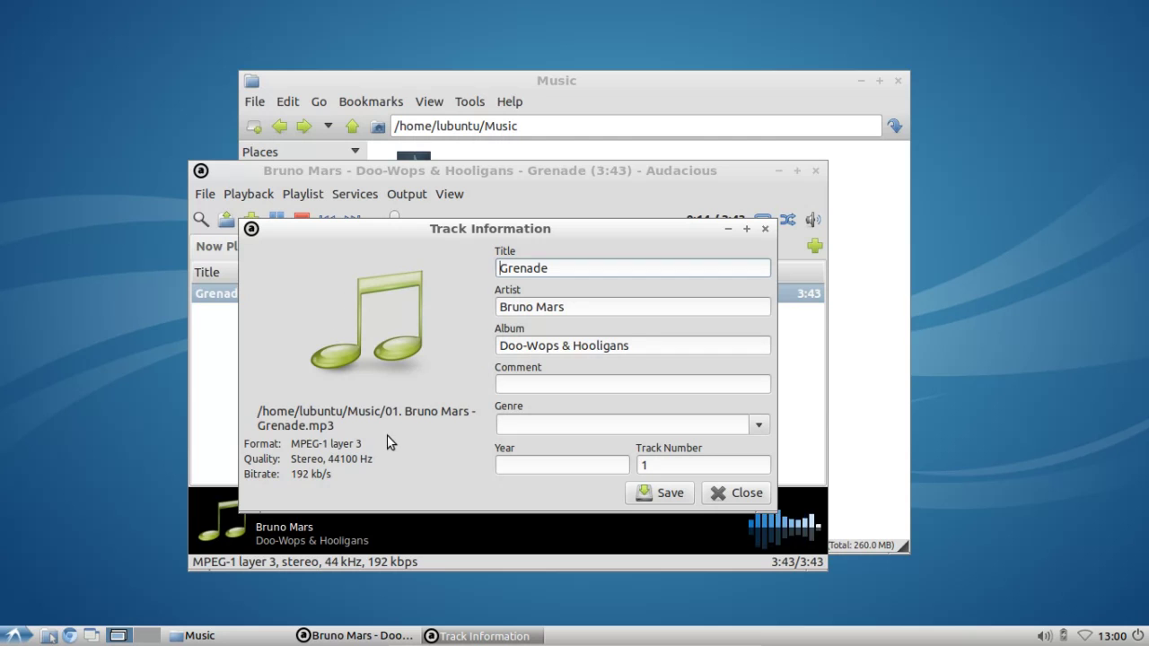
click(759, 496)
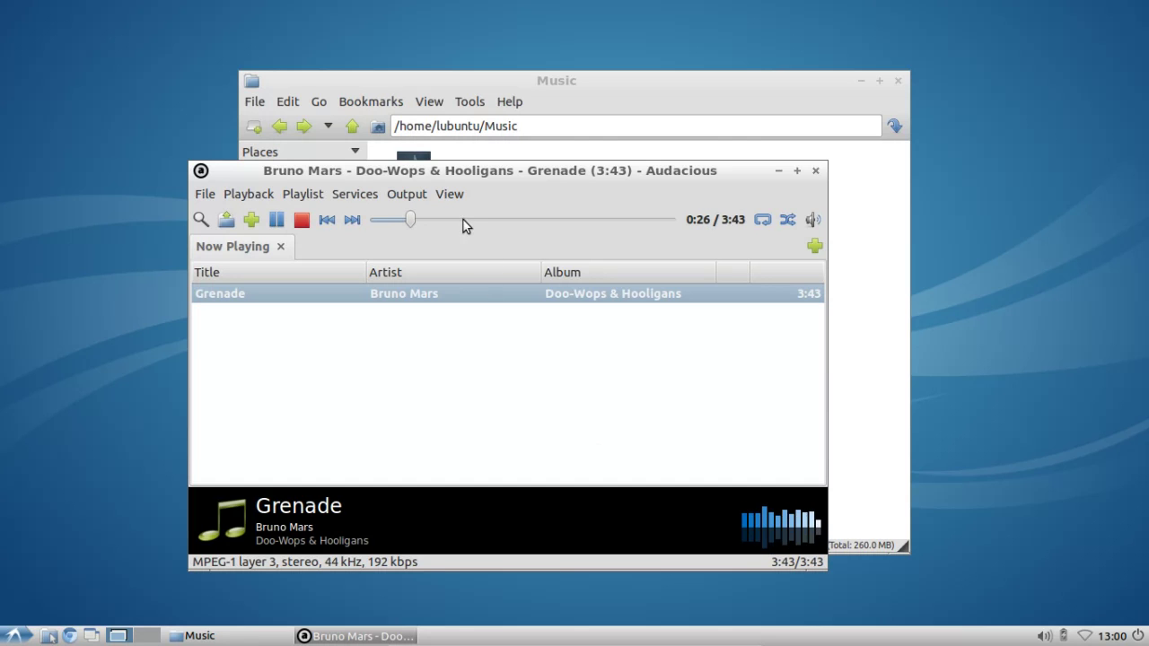
click(452, 195)
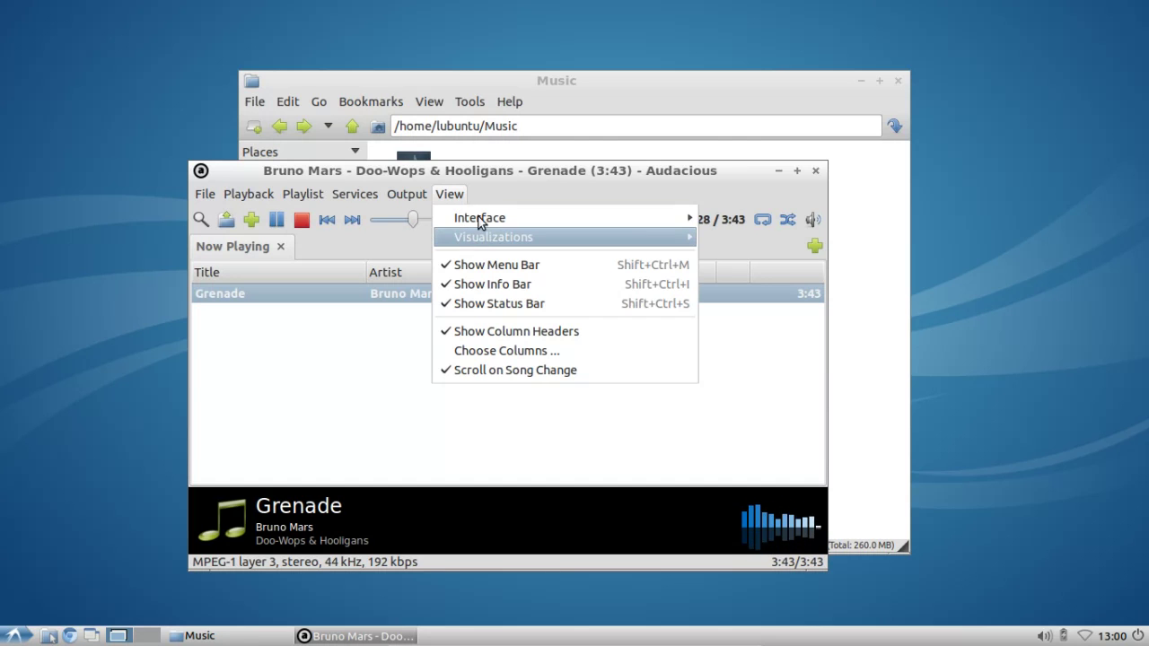
mouse_move(478, 220)
click(765, 235)
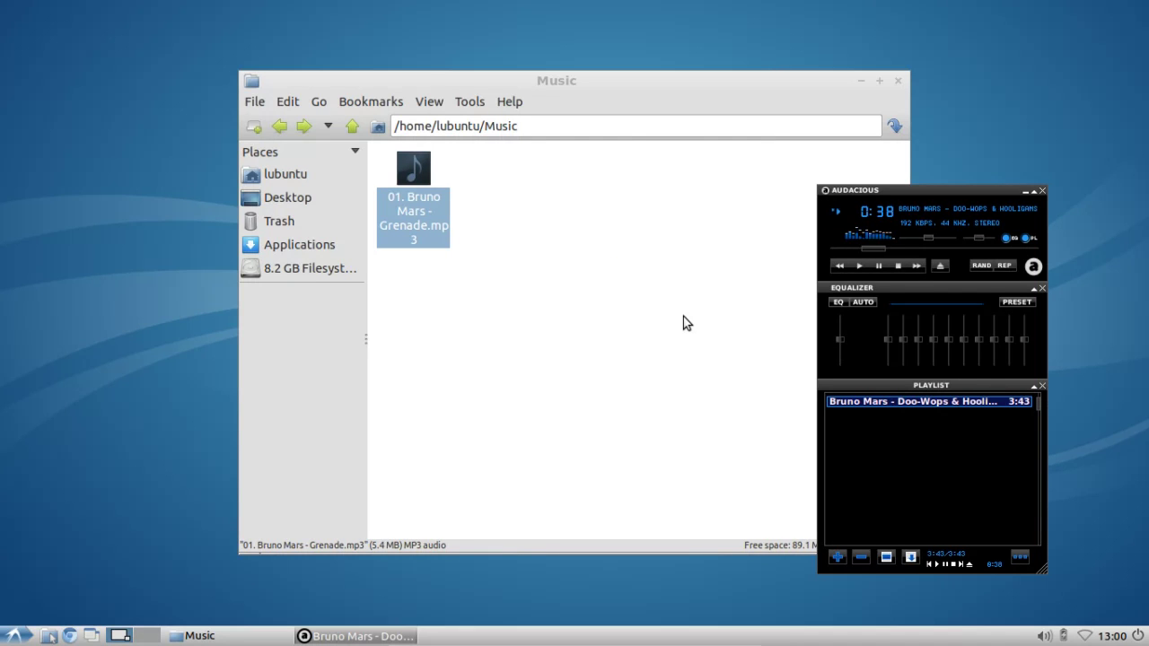
right_click(865, 191)
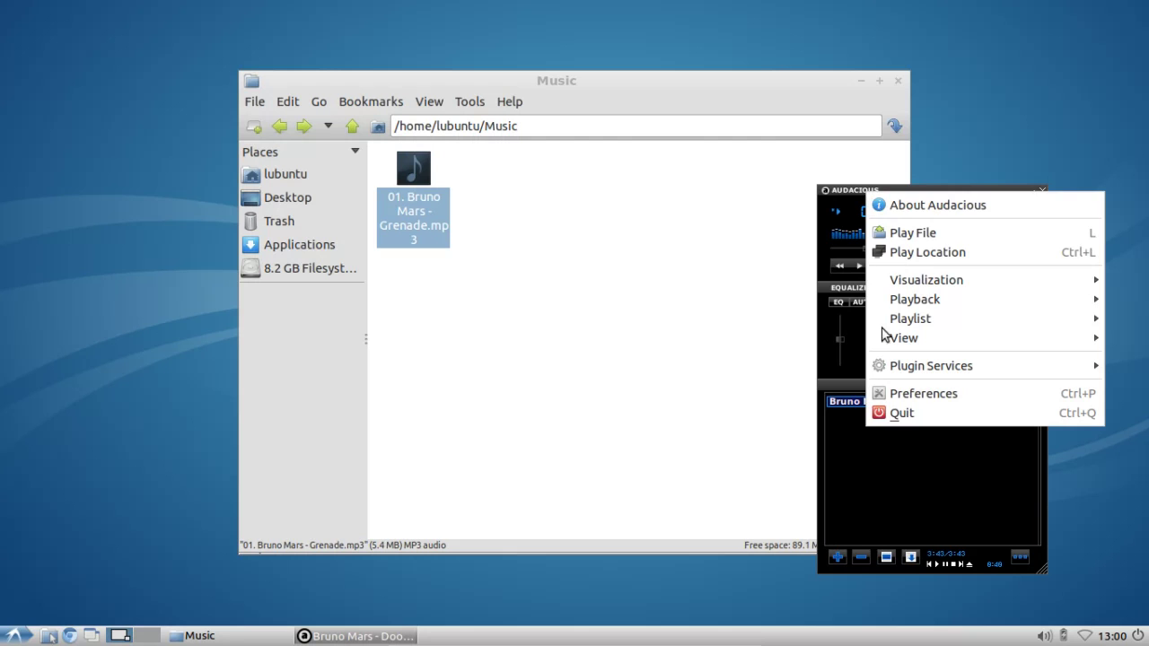
mouse_move(886, 339)
click(751, 362)
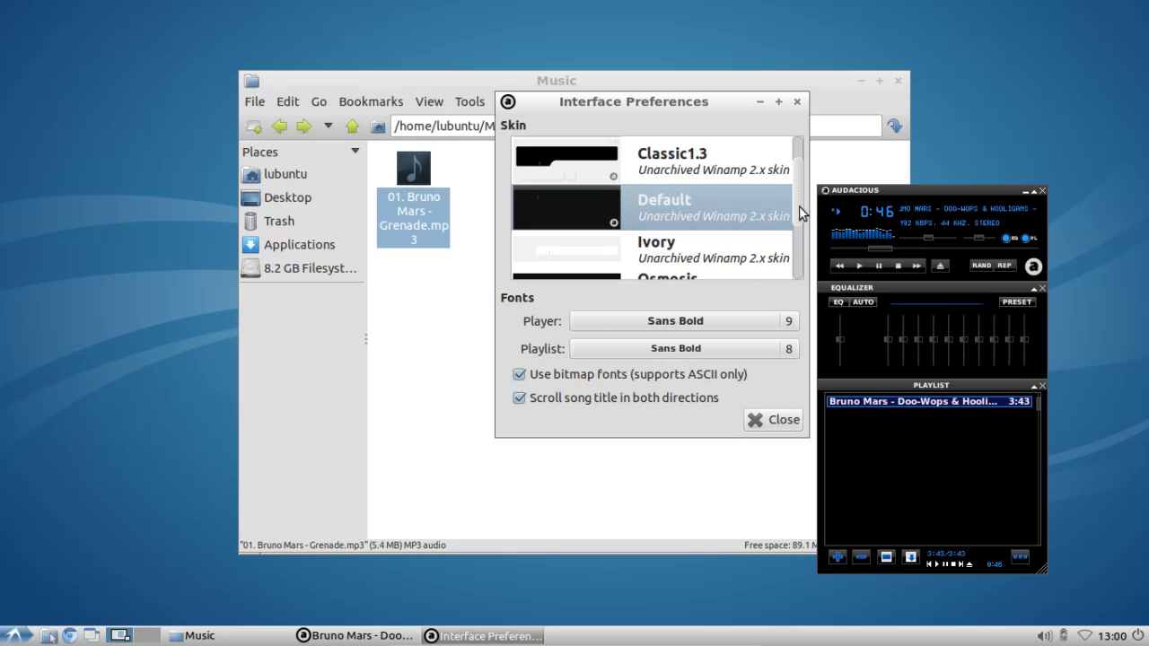
drag(799, 205, 795, 269)
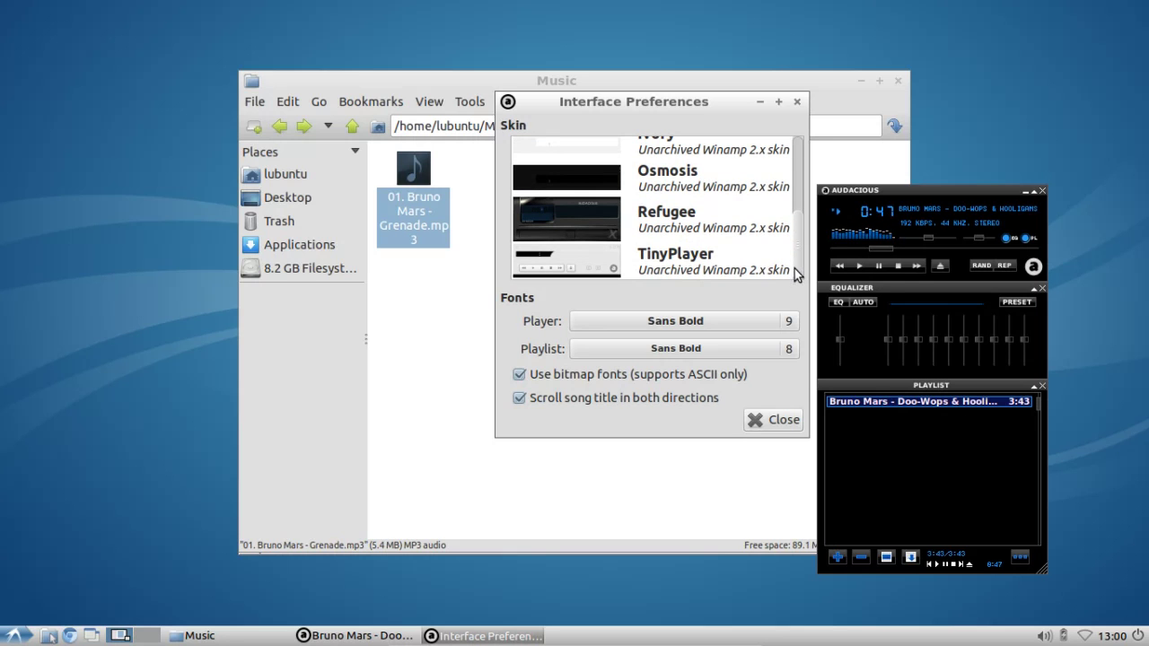
click(608, 225)
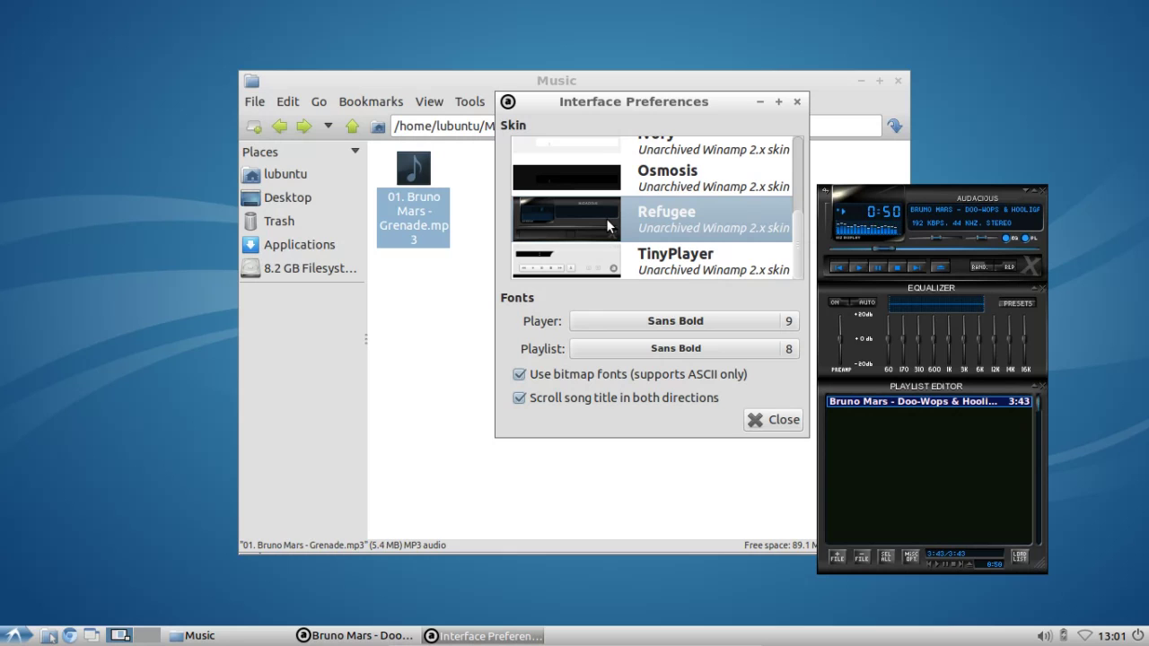
drag(795, 250, 800, 162)
click(763, 198)
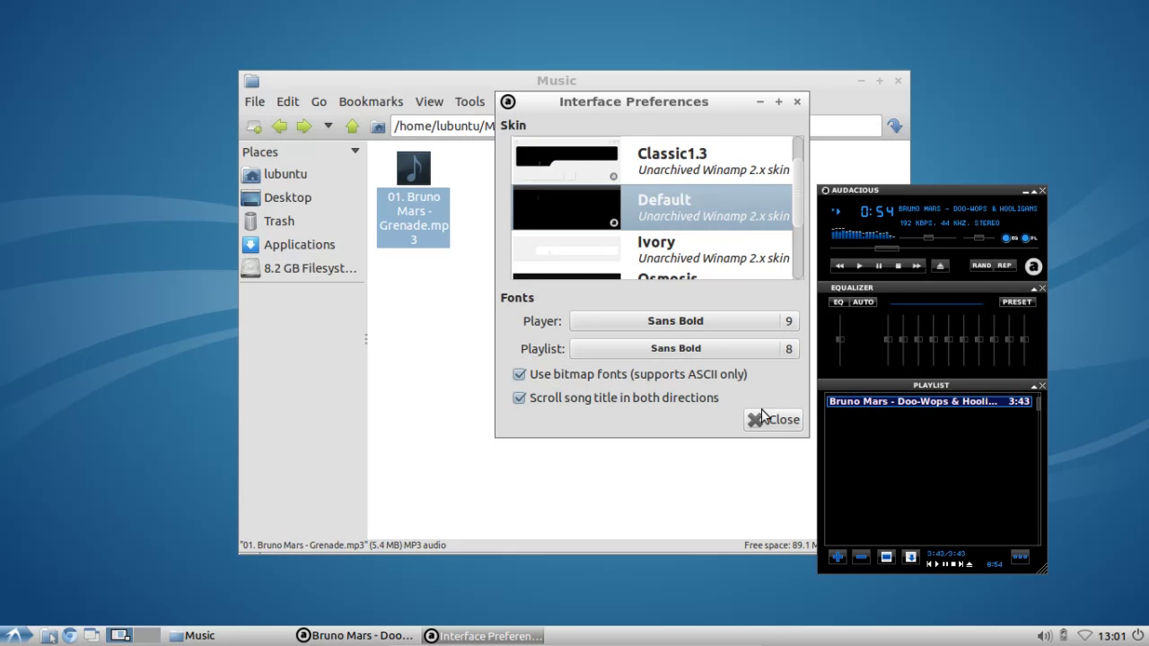
click(769, 420)
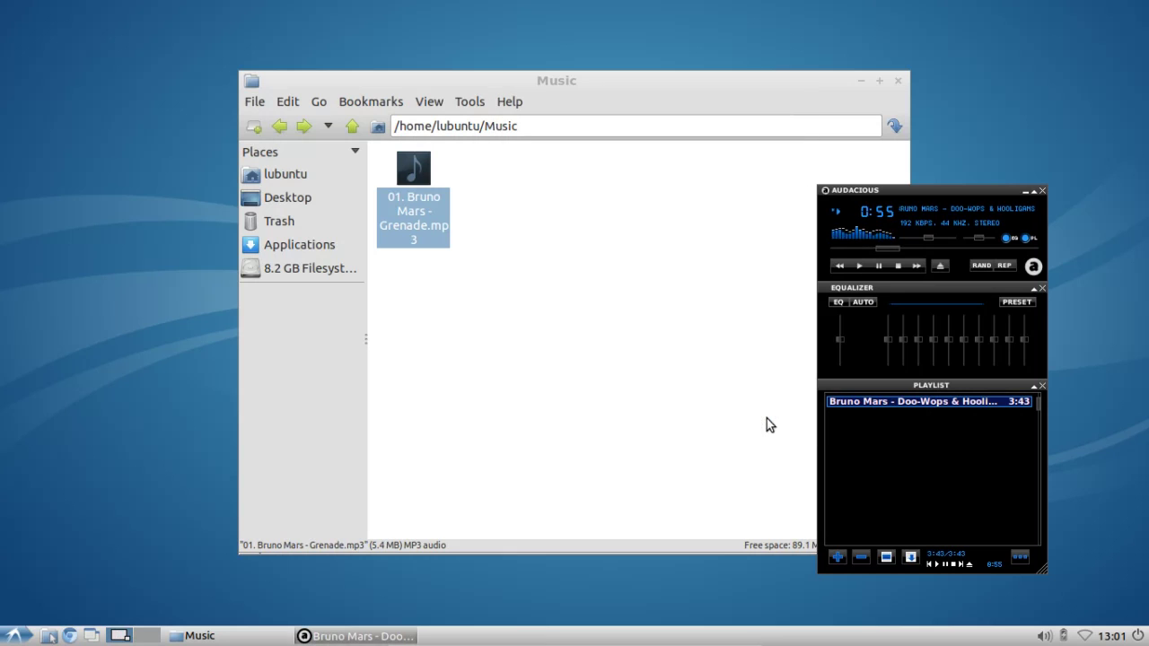
right_click(894, 187)
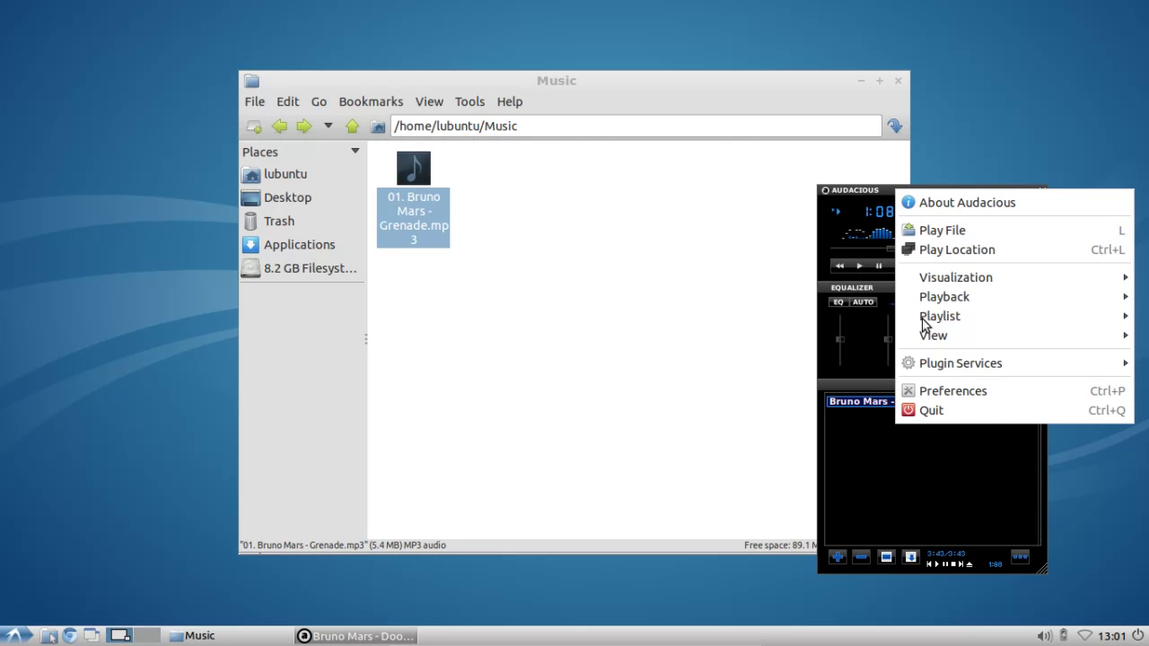
mouse_move(929, 339)
mouse_move(801, 341)
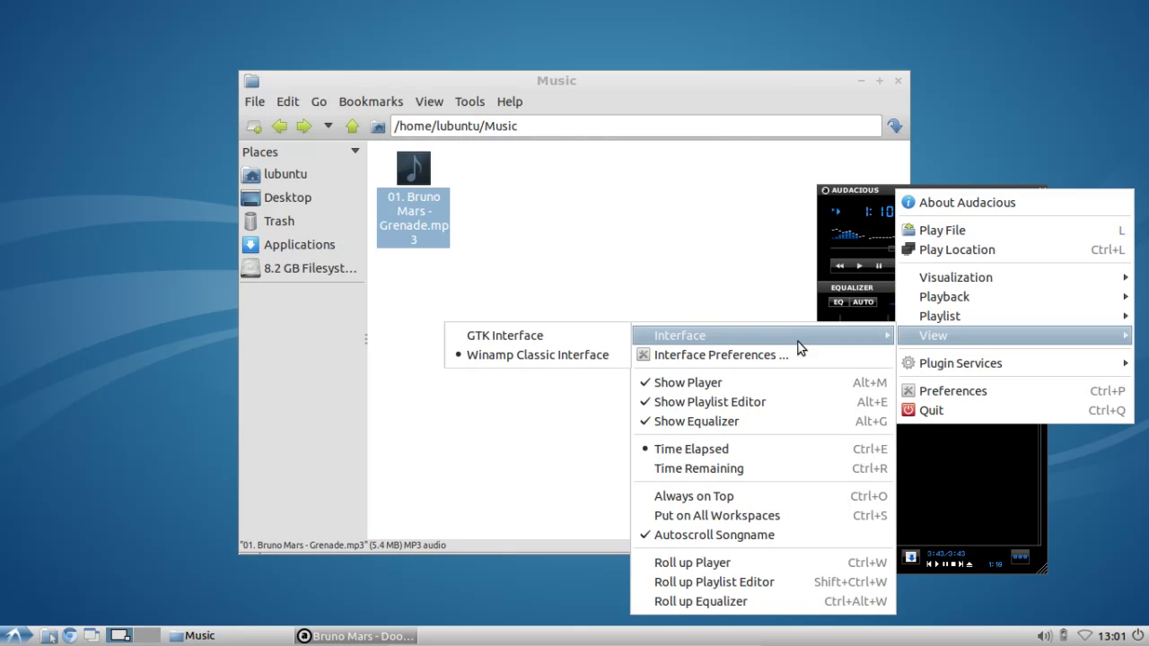
click(533, 338)
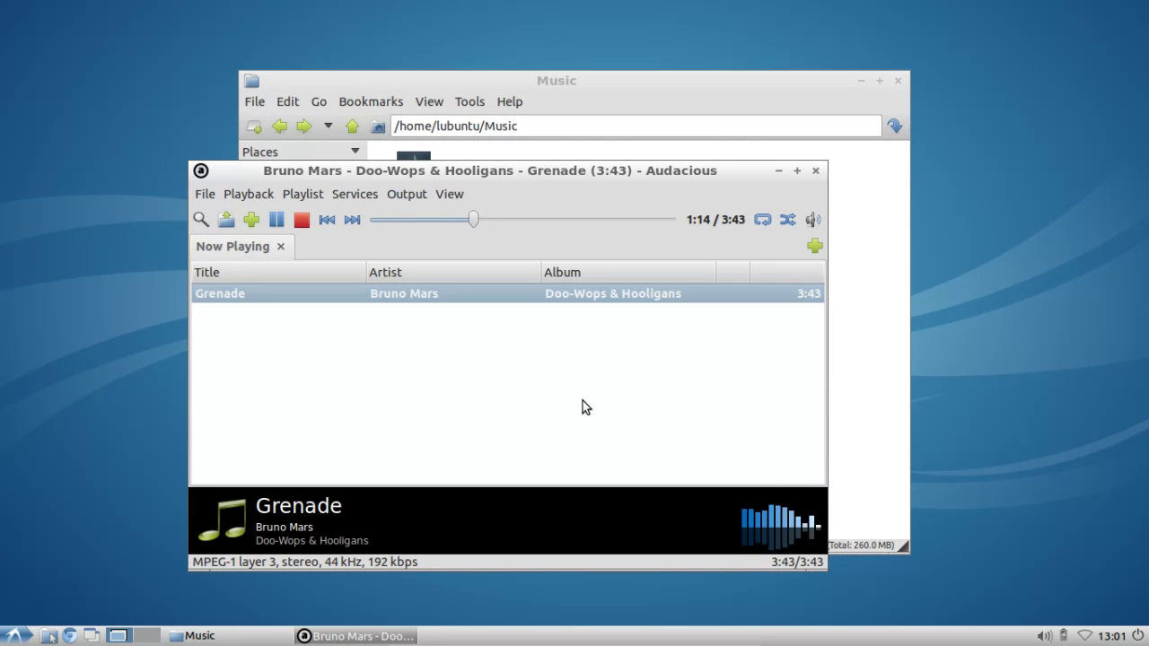
Stop Grenade, close Audacious and close the Music folder window
click(301, 220)
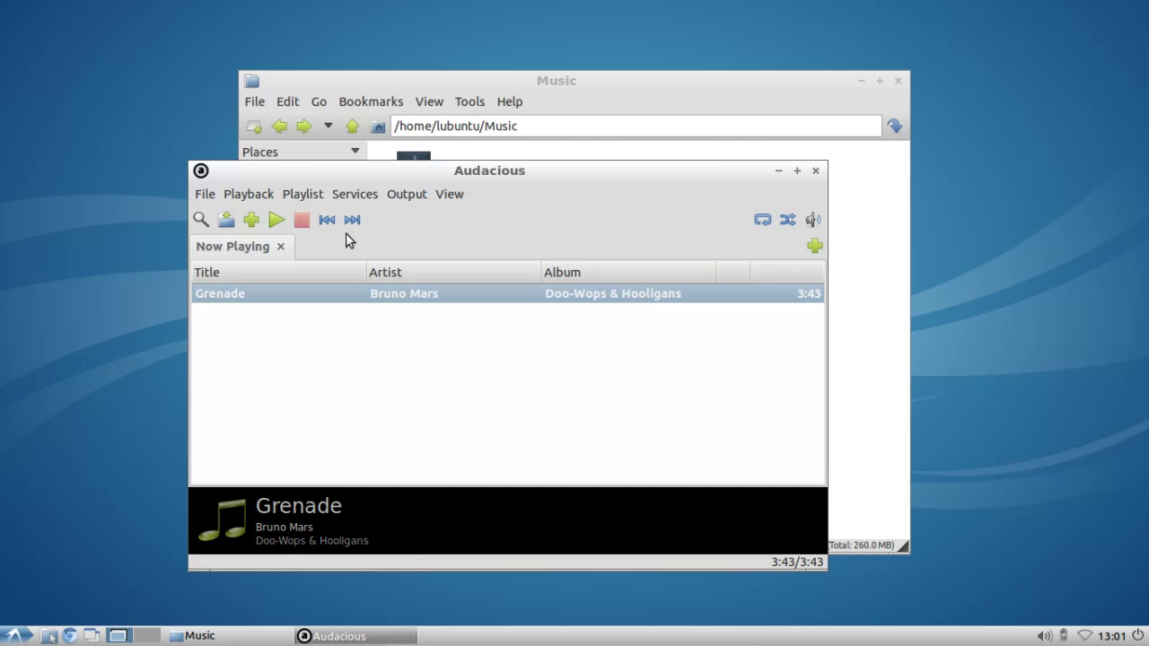
click(815, 170)
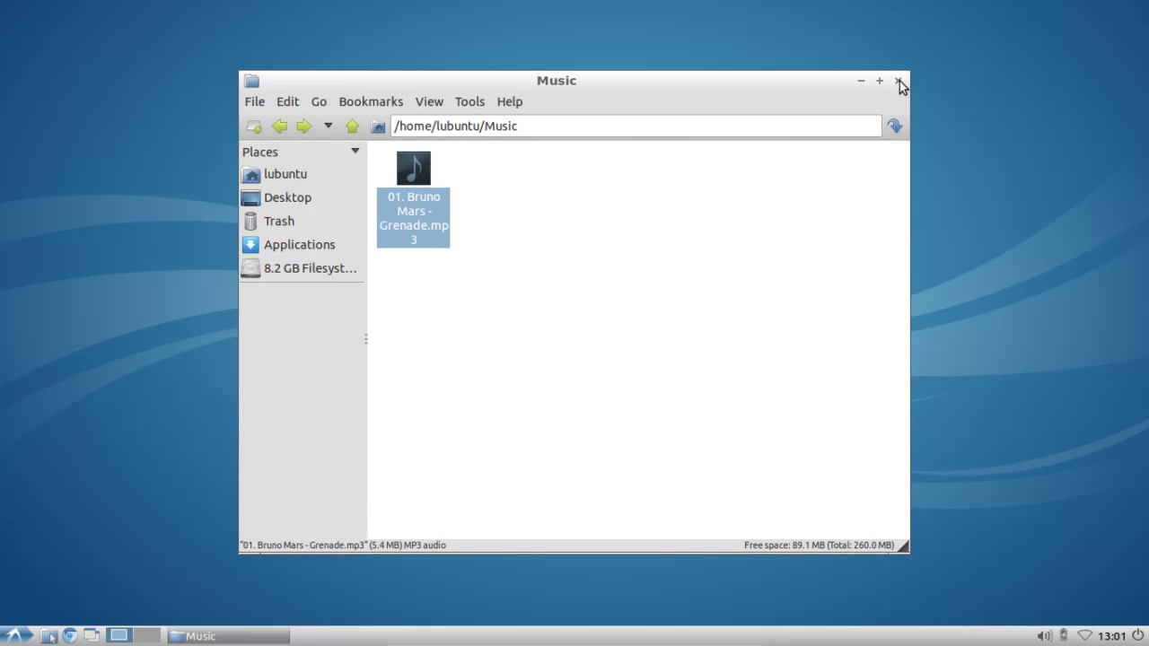
click(900, 84)
Launch GNOME MPlayer from Menu > Sound & Video
click(11, 636)
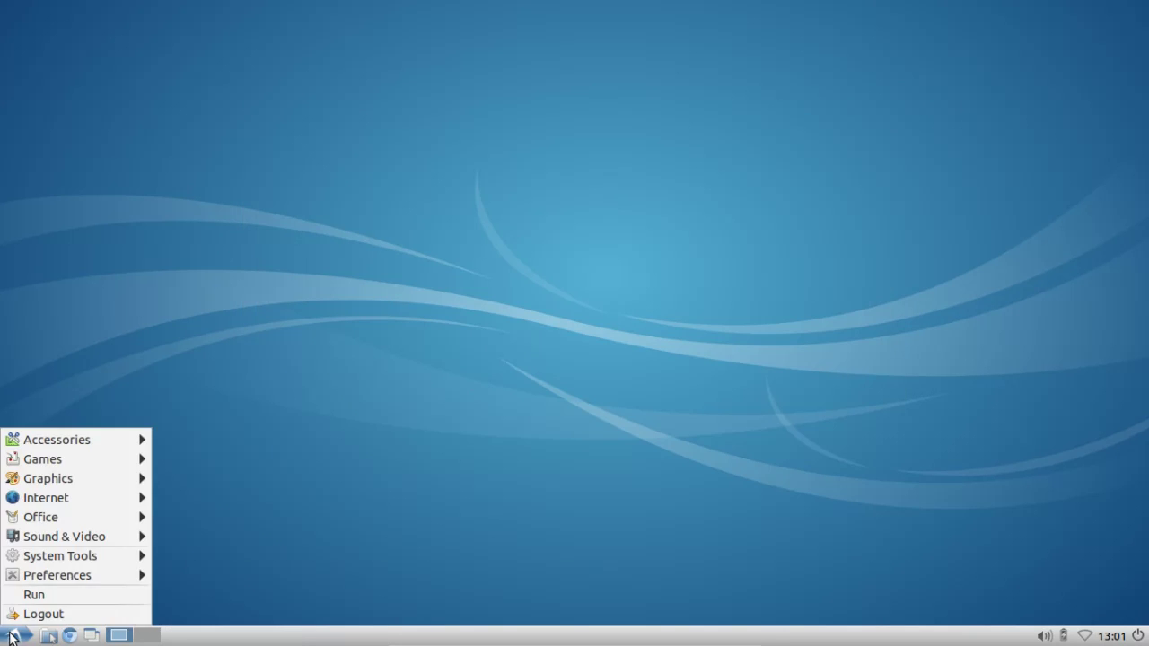
mouse_move(104, 529)
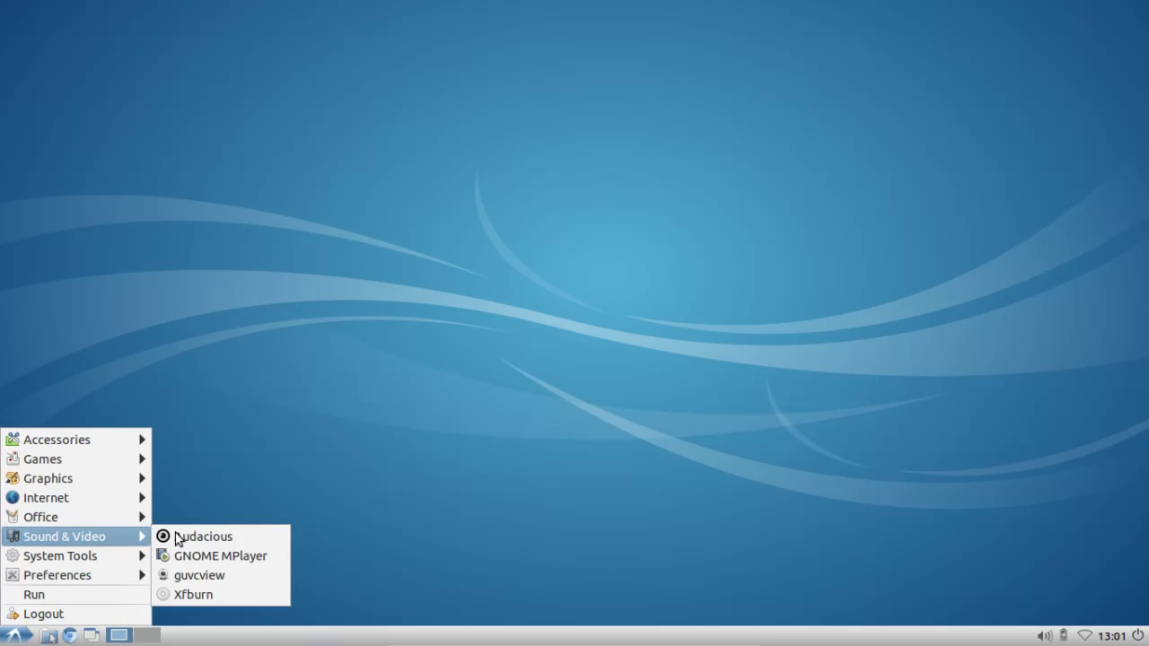
click(237, 555)
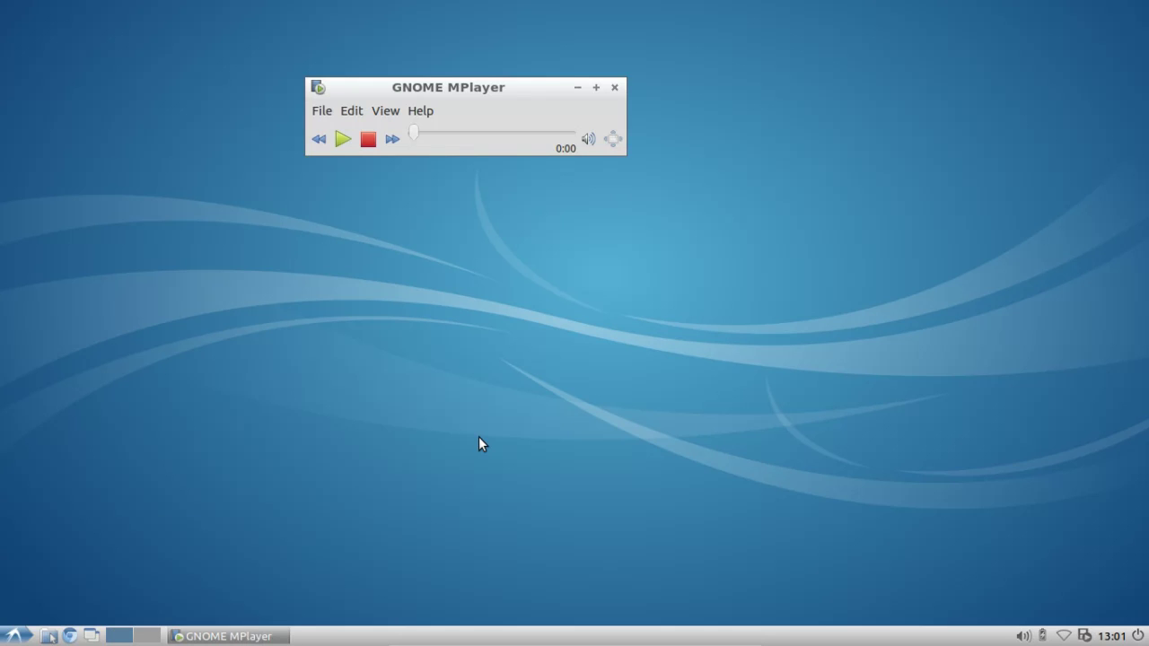
Browse the File menu's Disc and TV submenus, then quit GNOME MPlayer
click(324, 111)
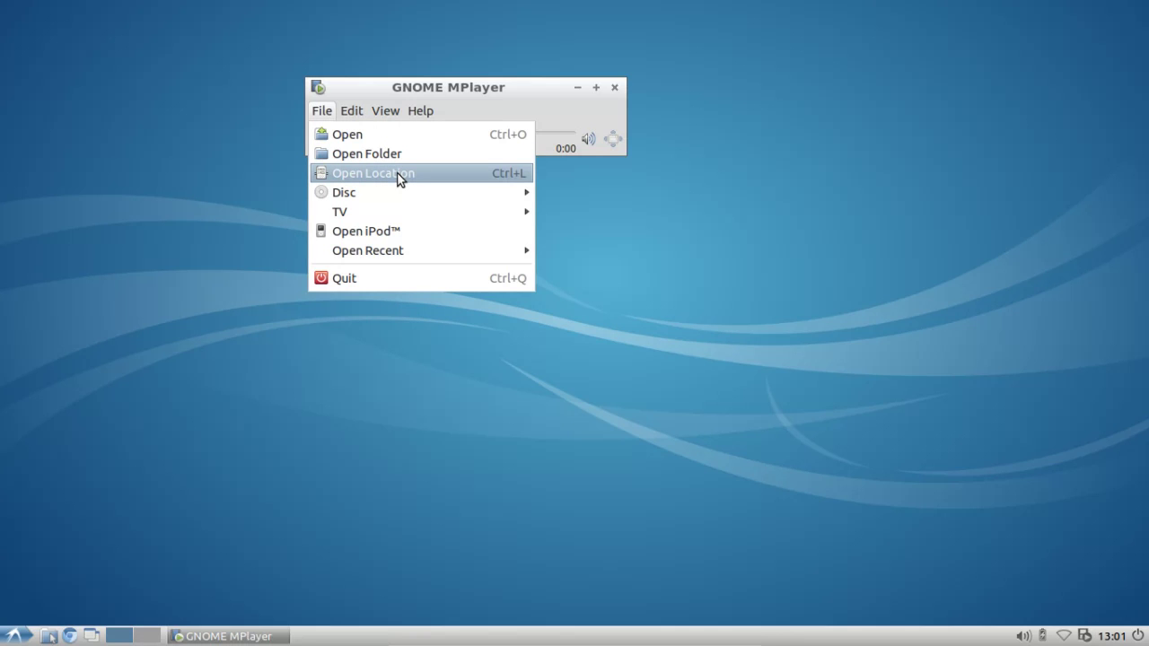
mouse_move(394, 196)
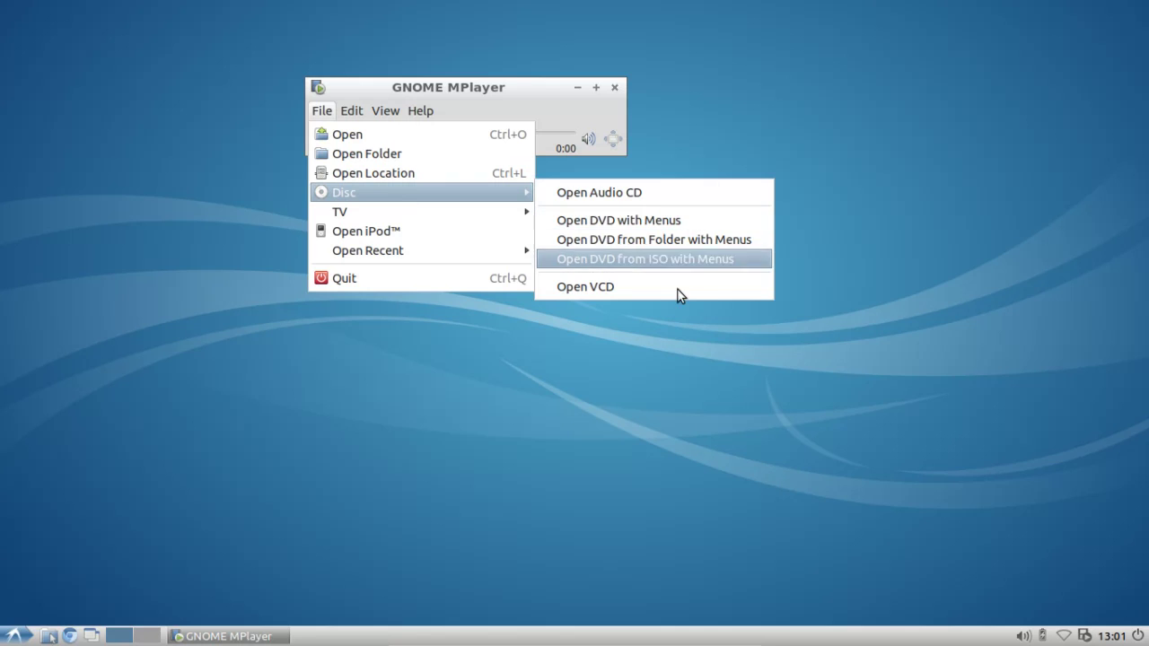
mouse_move(459, 214)
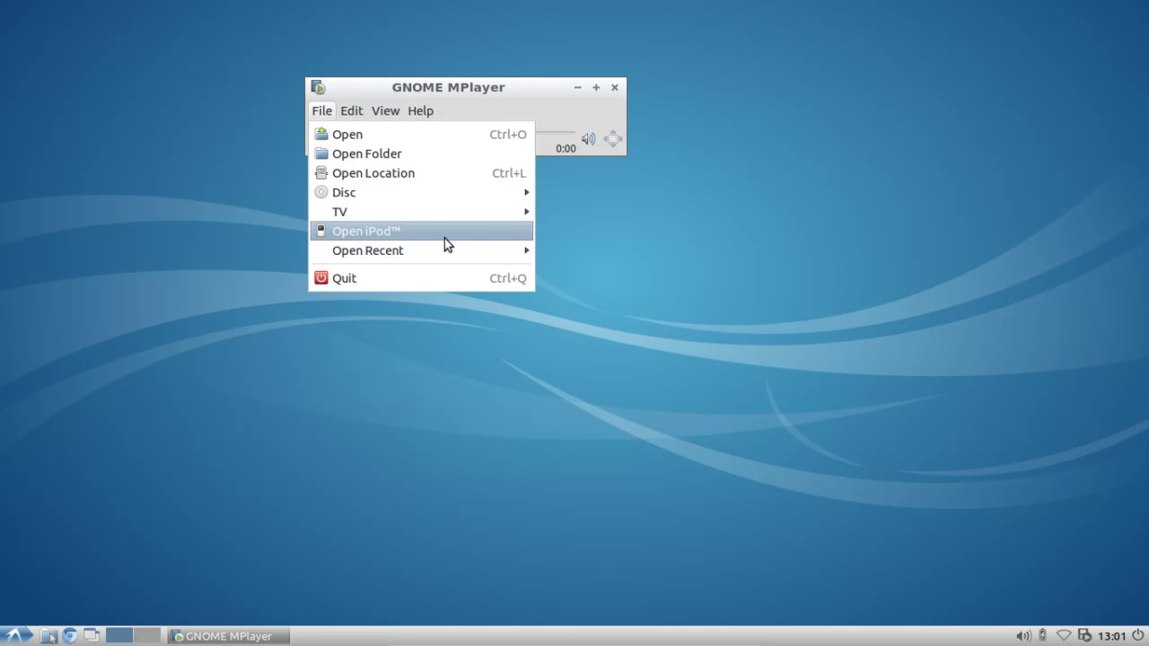
click(616, 105)
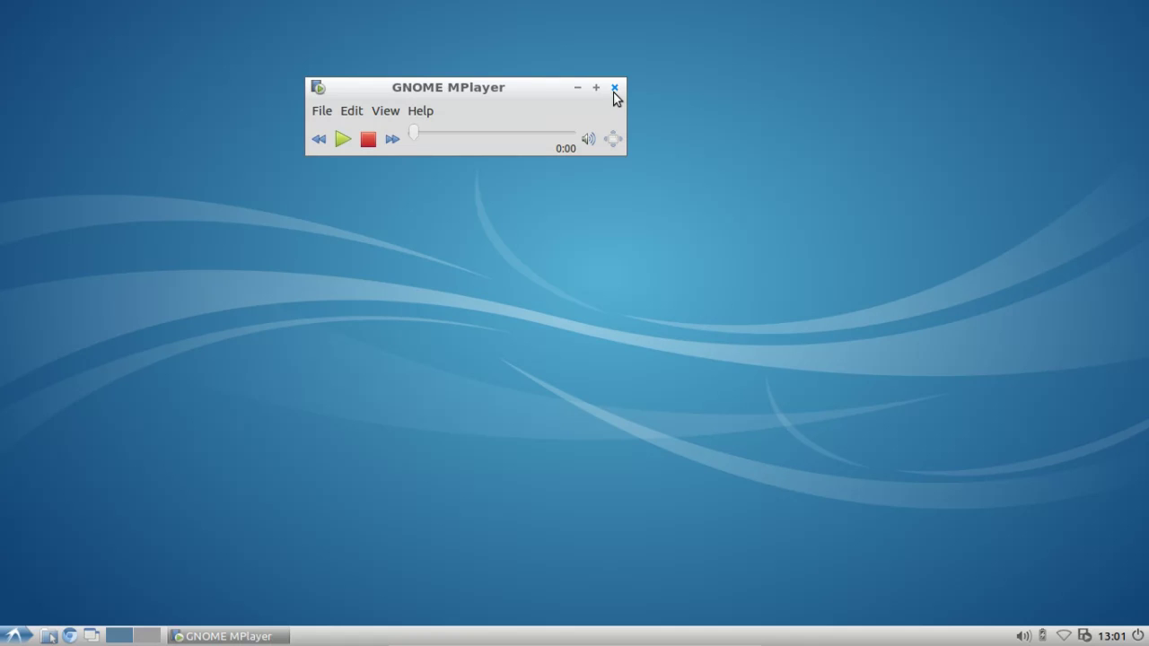
click(614, 87)
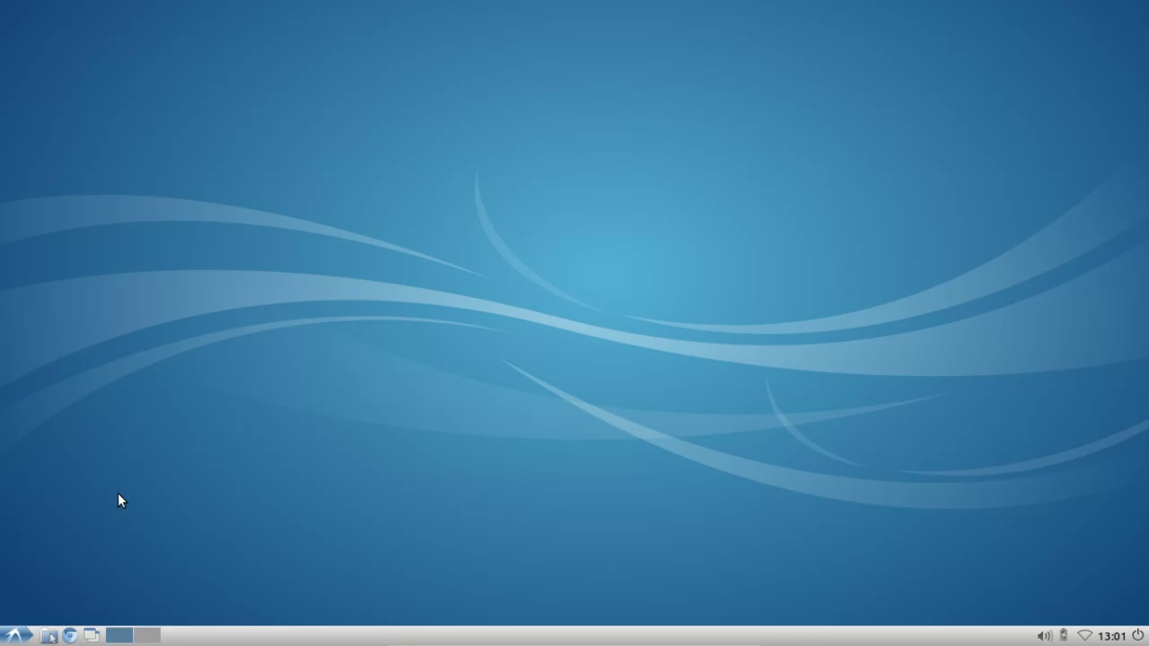
click(16, 636)
mouse_move(121, 537)
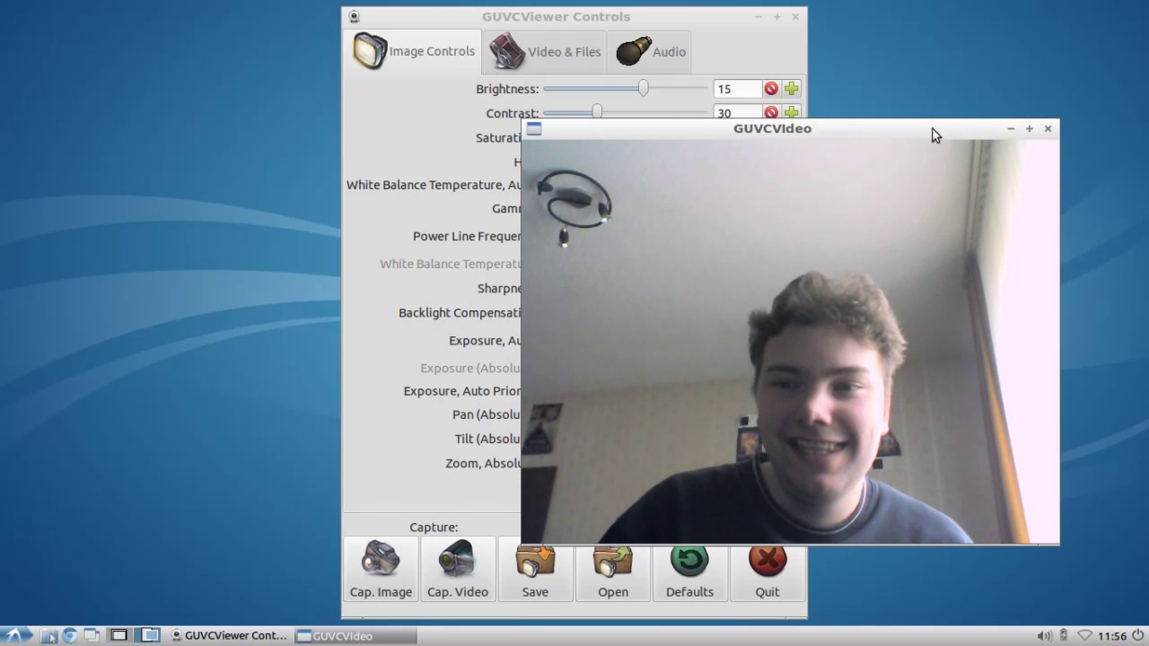
click(1048, 128)
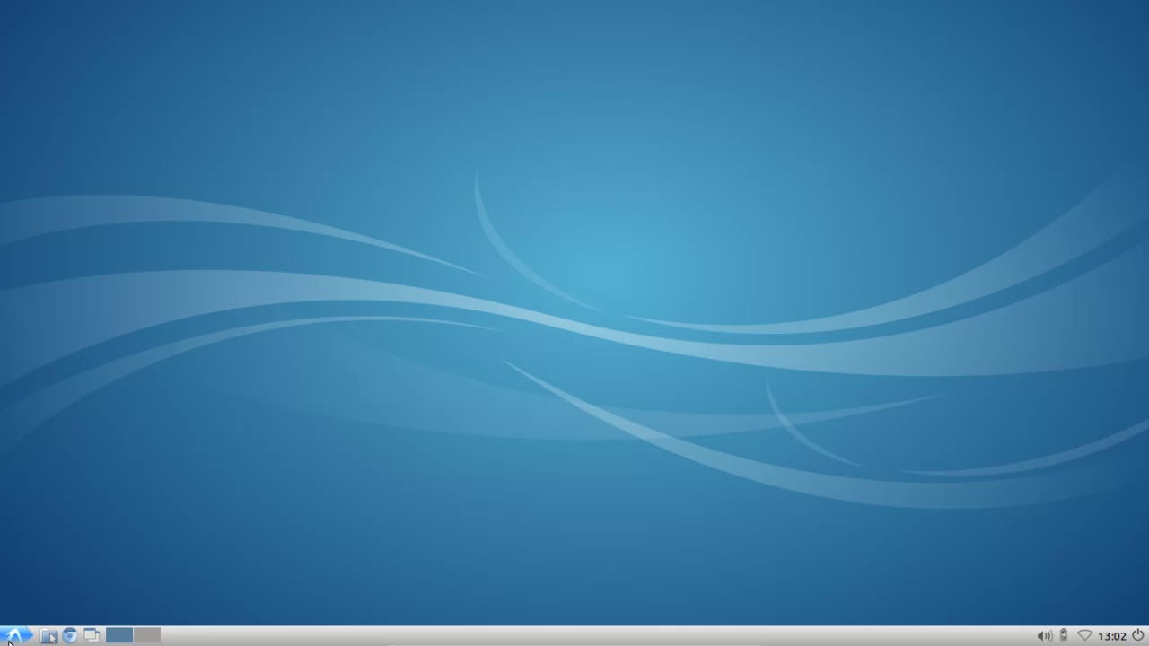
Launch Lubuntu Software Center from the System Tools menu
click(11, 637)
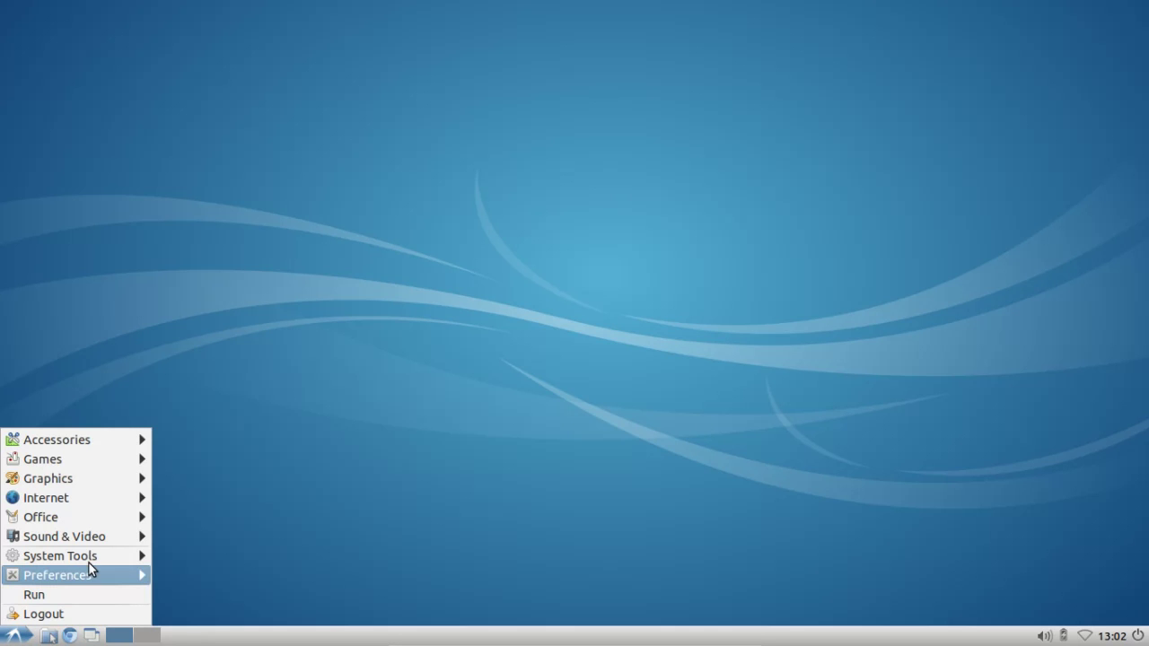
mouse_move(57, 556)
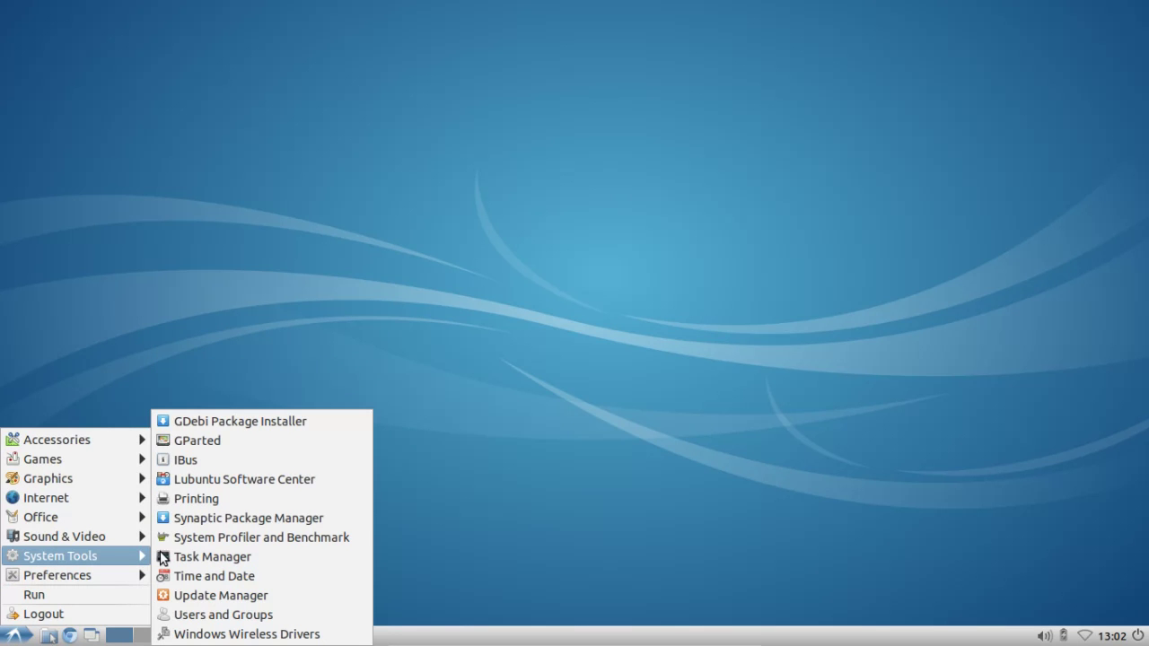
click(304, 476)
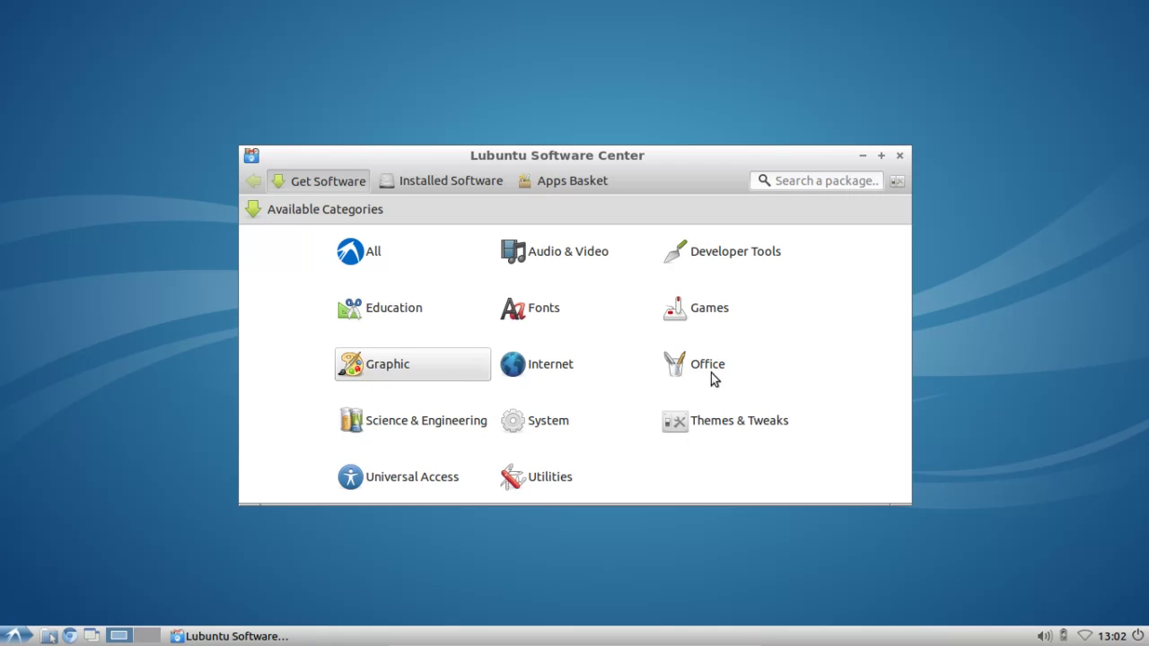
Open the 3d chess game under Games and read its information and version details
click(719, 314)
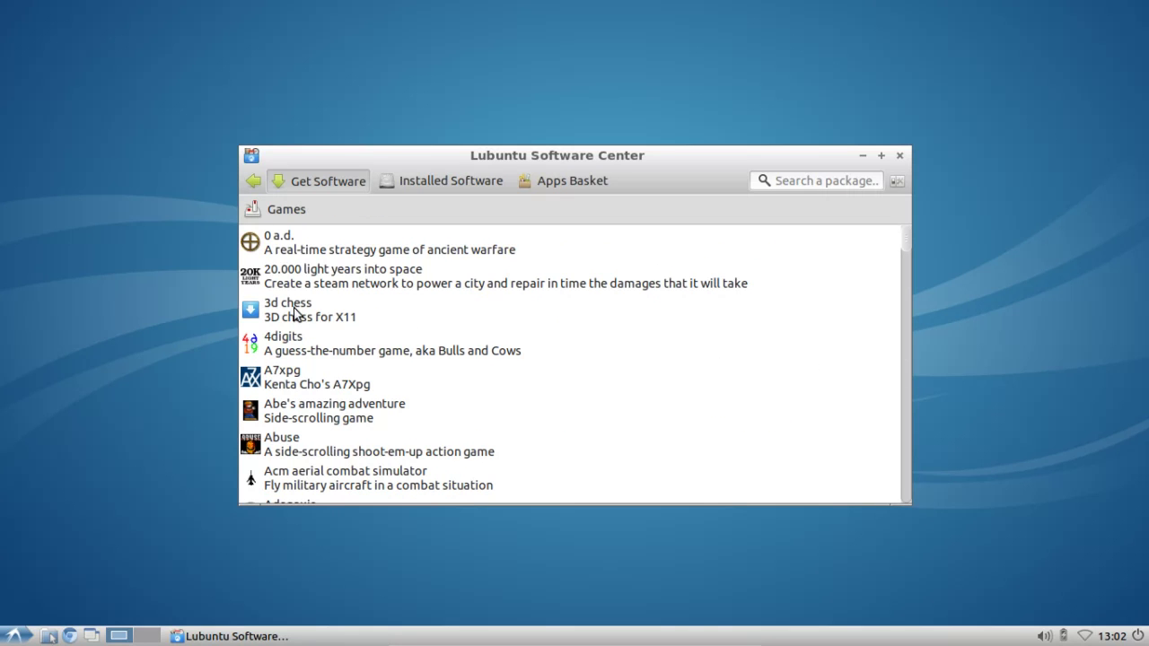
click(293, 310)
click(702, 485)
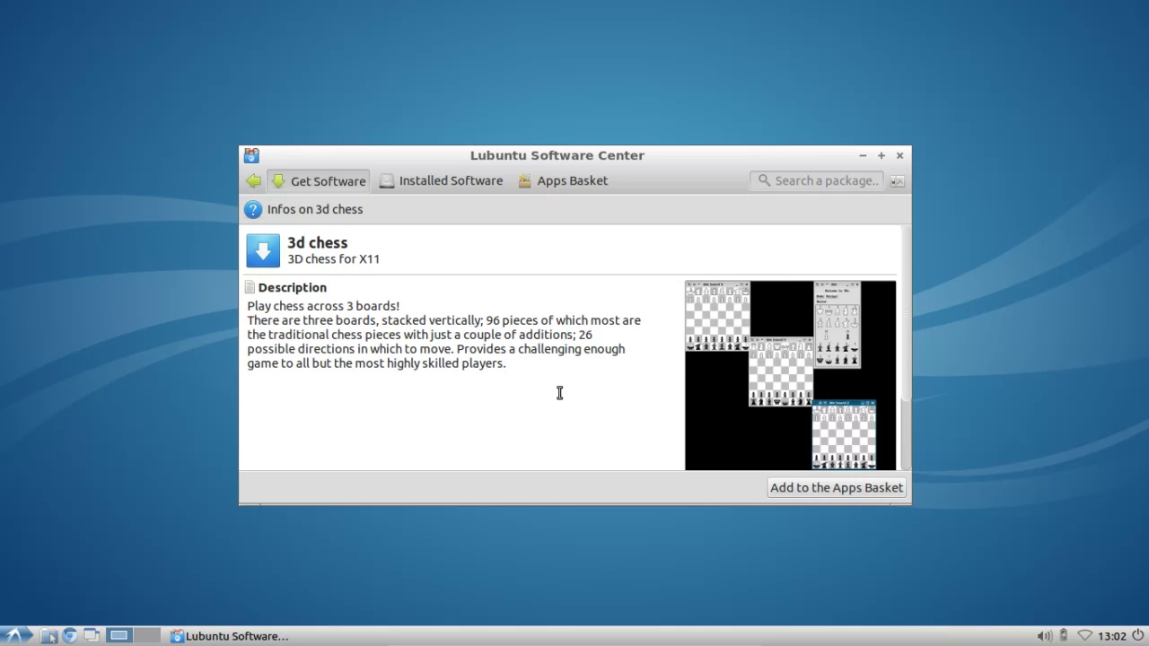
scroll(559, 393, down, 2)
scroll(559, 394, down, 1)
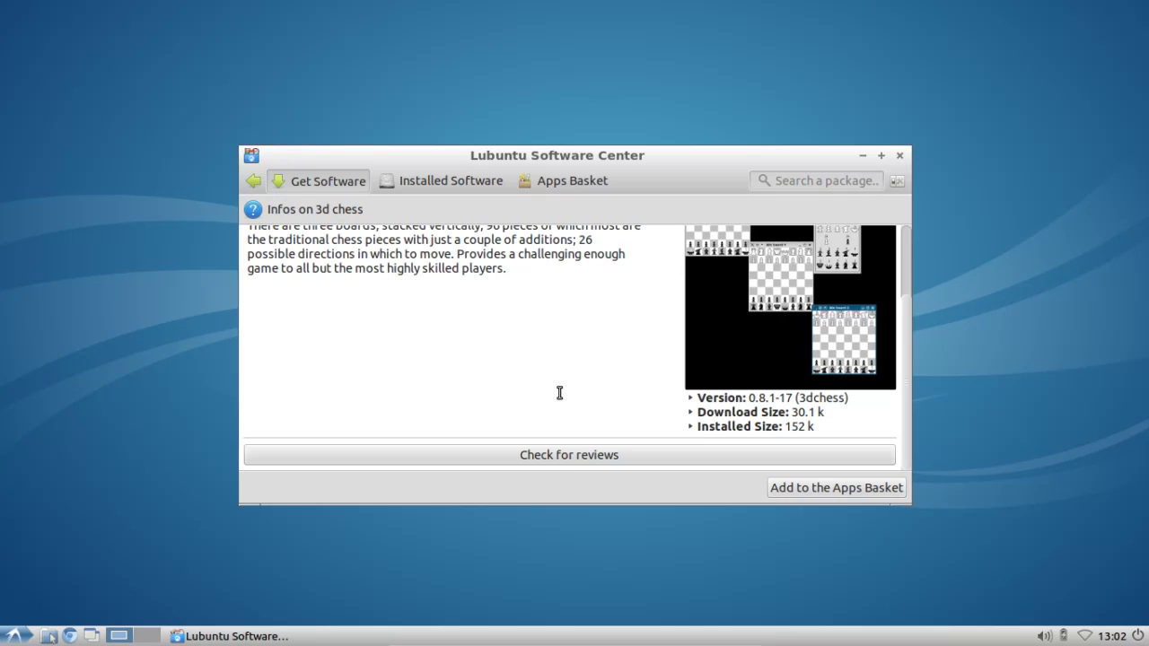
Load the 3d chess user reviews, then open the Software Center preferences
click(571, 459)
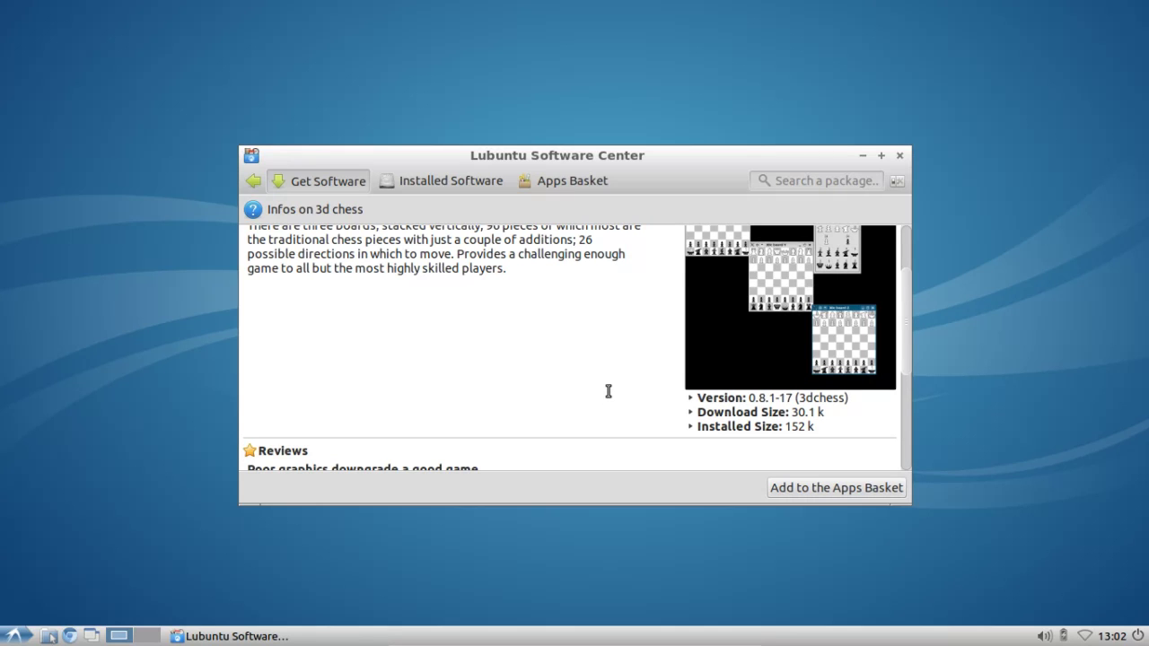
scroll(608, 392, down, 3)
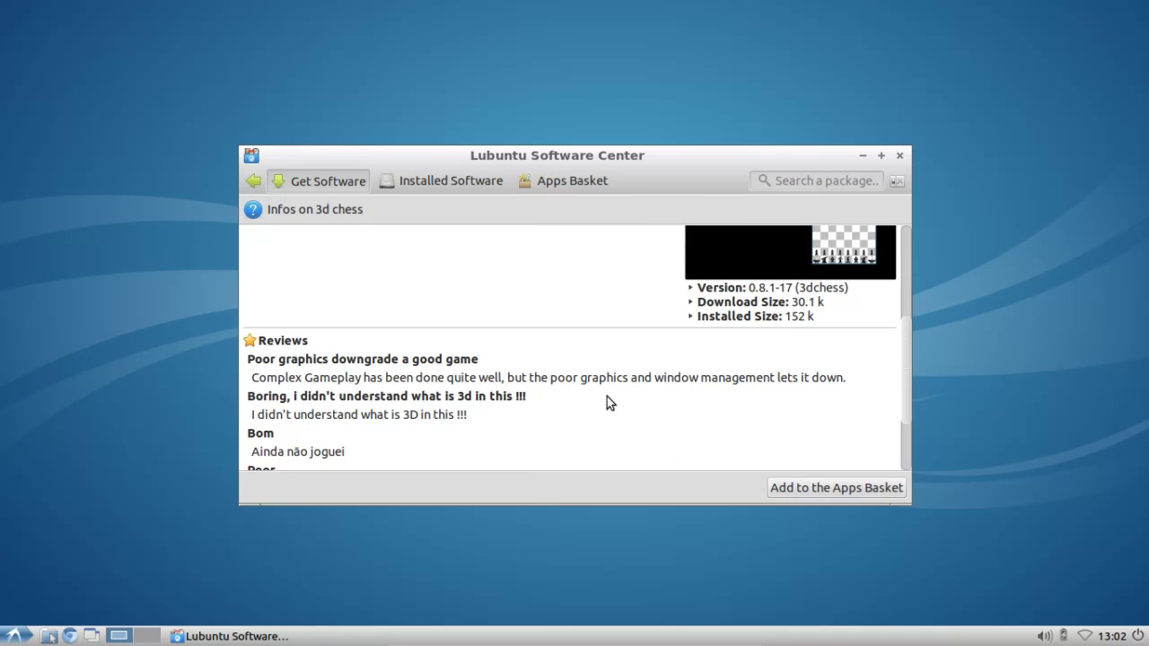
click(900, 184)
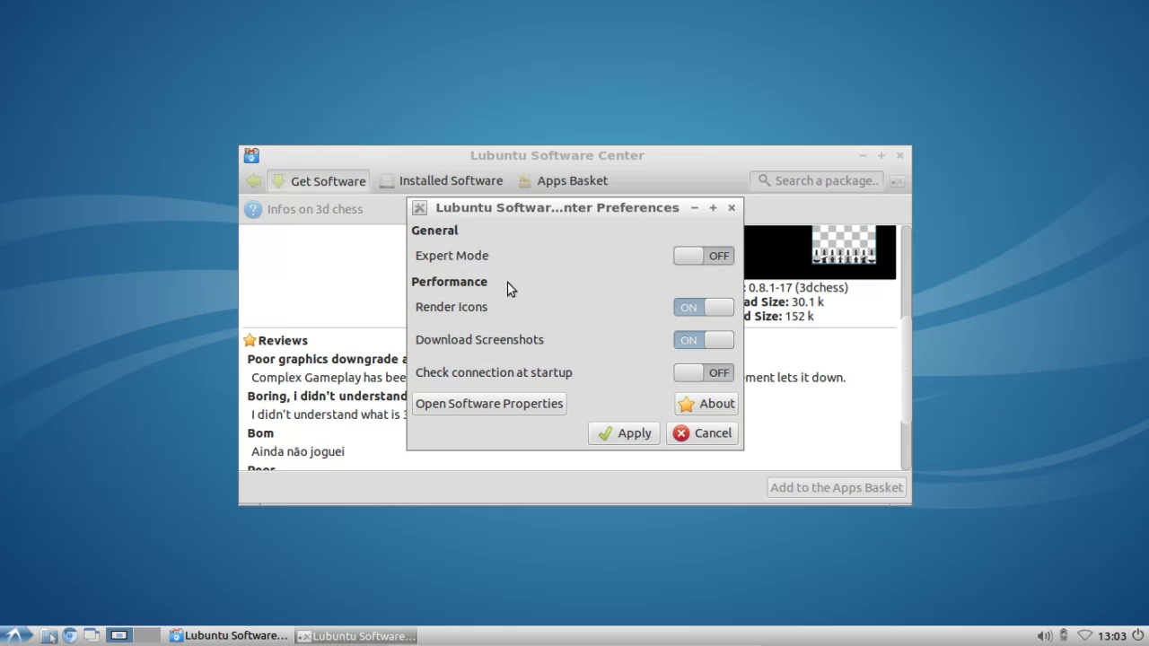
Cancel Preferences, add 3d chess to the Apps Basket, then select Abiword under Installed Software
click(683, 434)
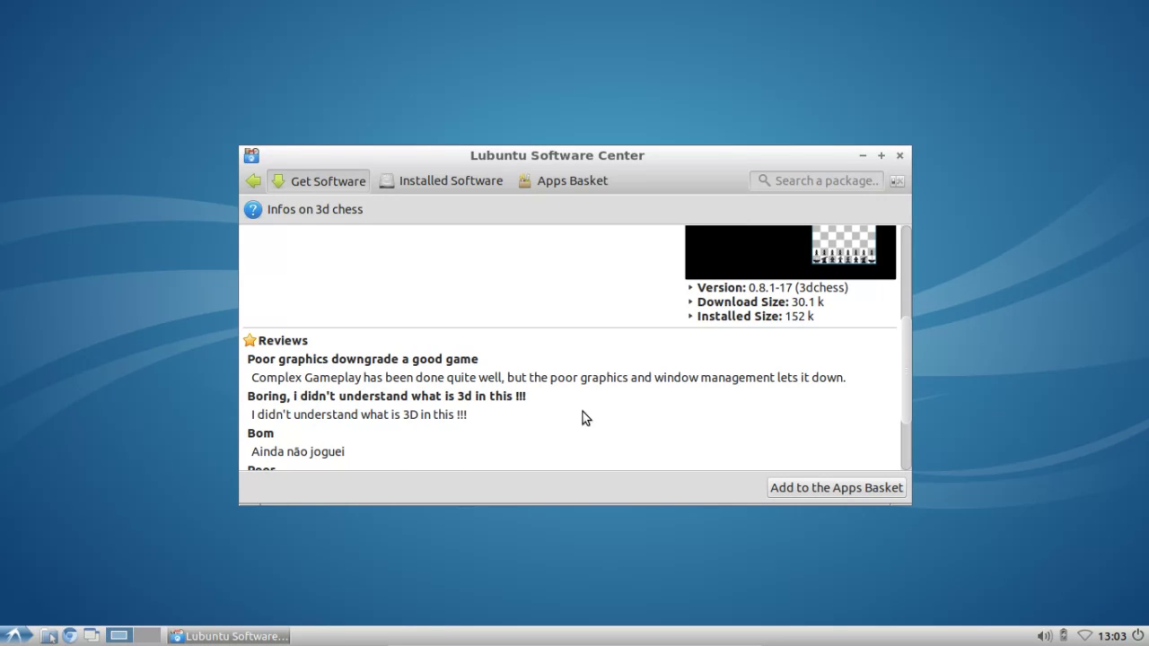
click(787, 492)
click(558, 188)
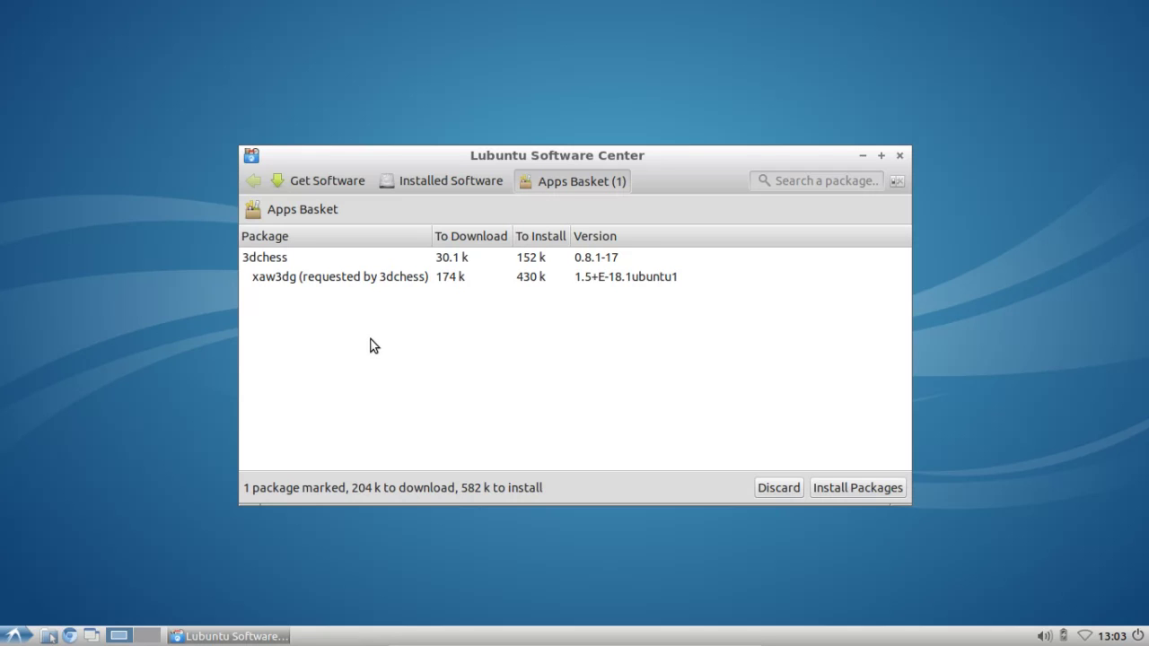
click(454, 183)
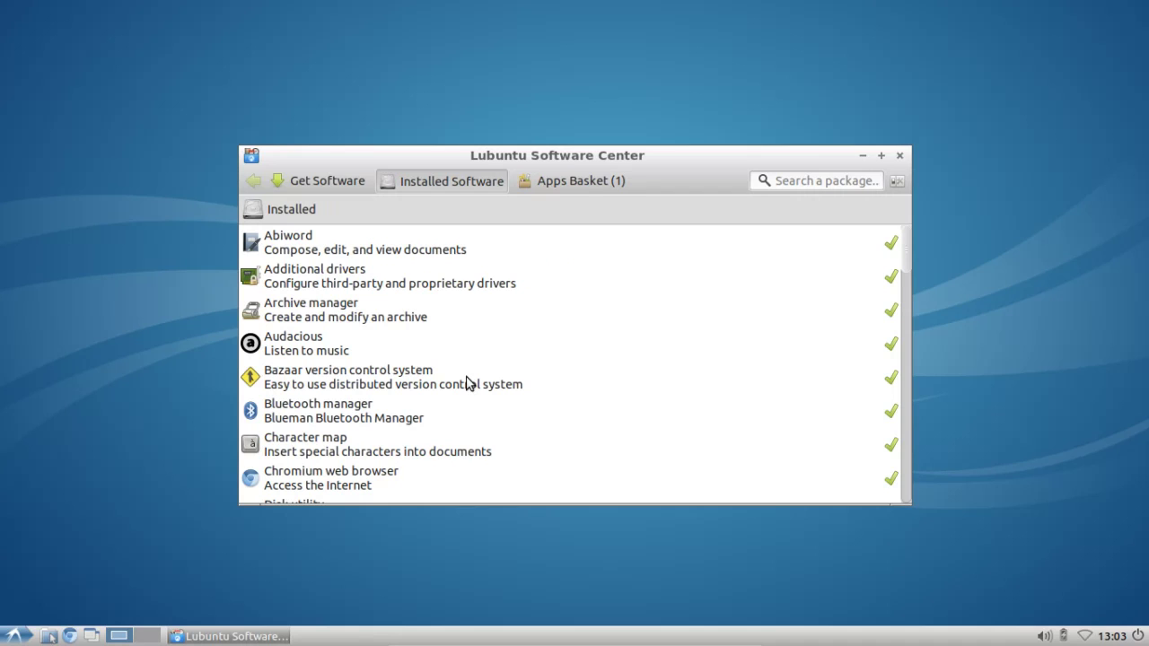
click(395, 252)
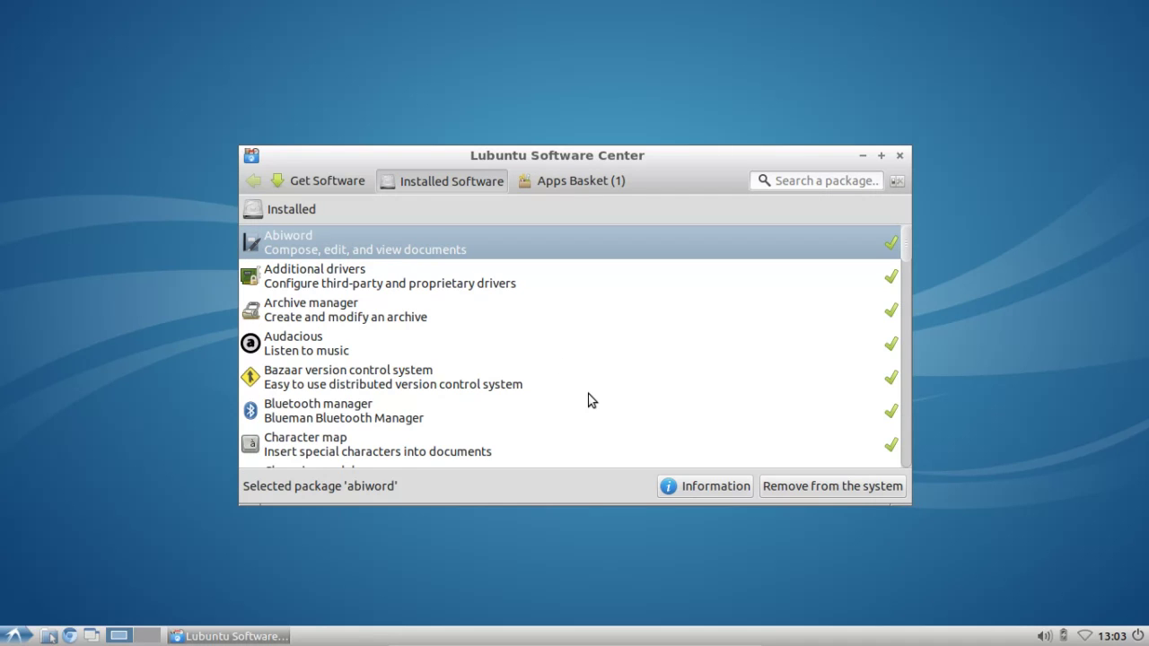
Close Lubuntu Software Center and launch AbiWord from the menu
click(901, 157)
click(9, 634)
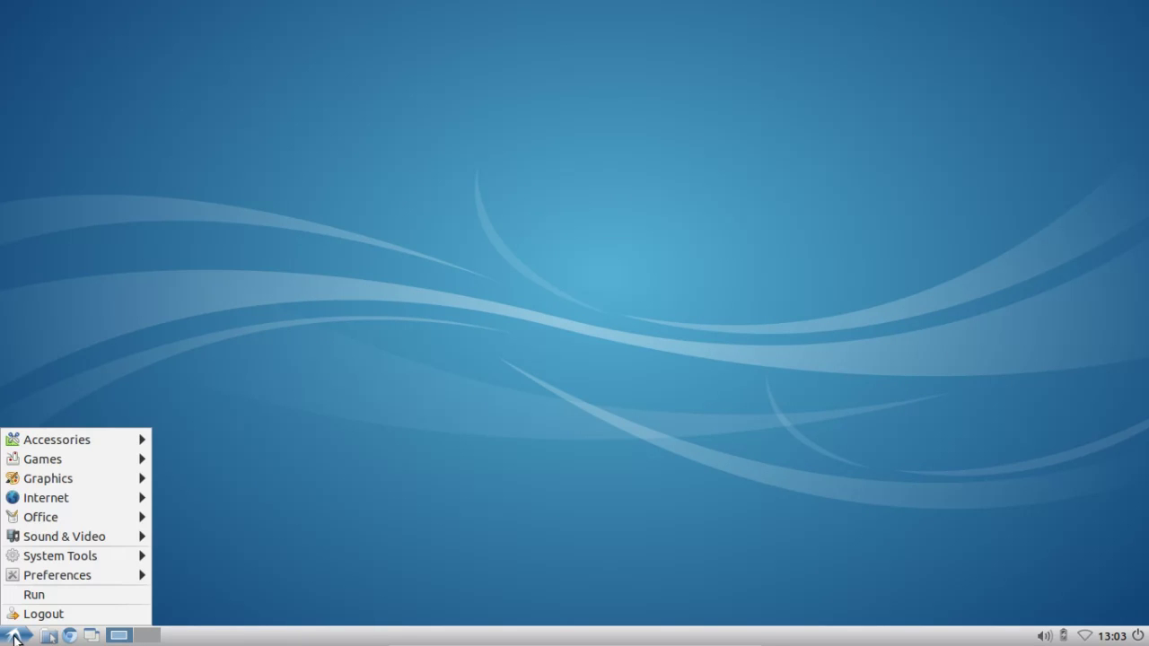
mouse_move(84, 521)
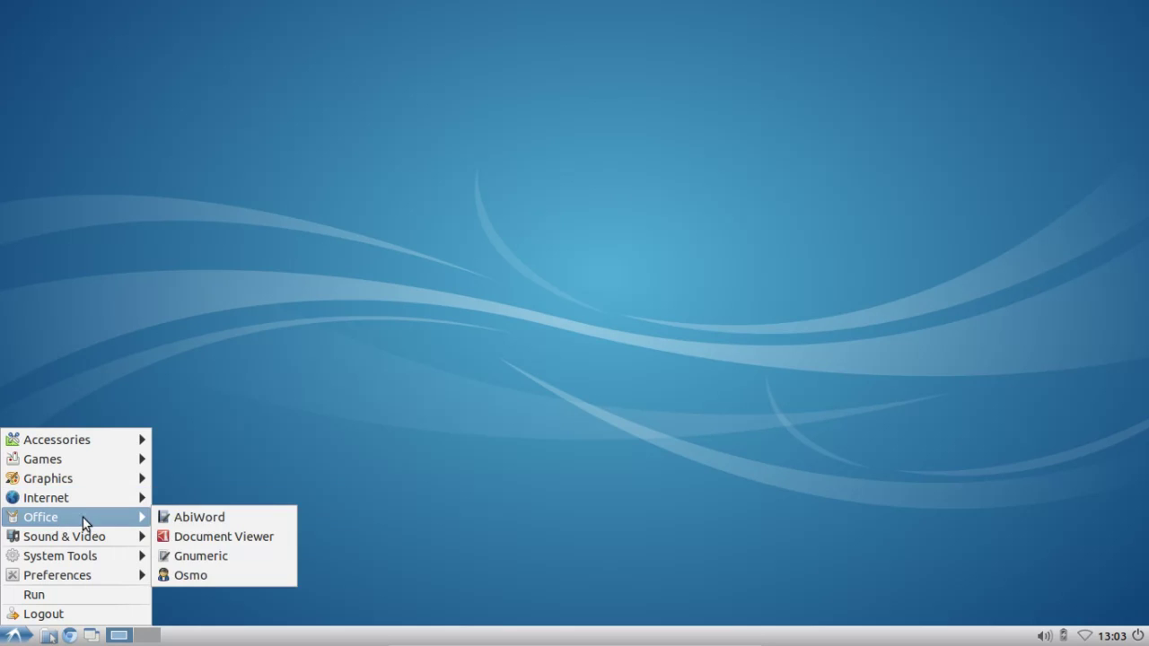
click(202, 518)
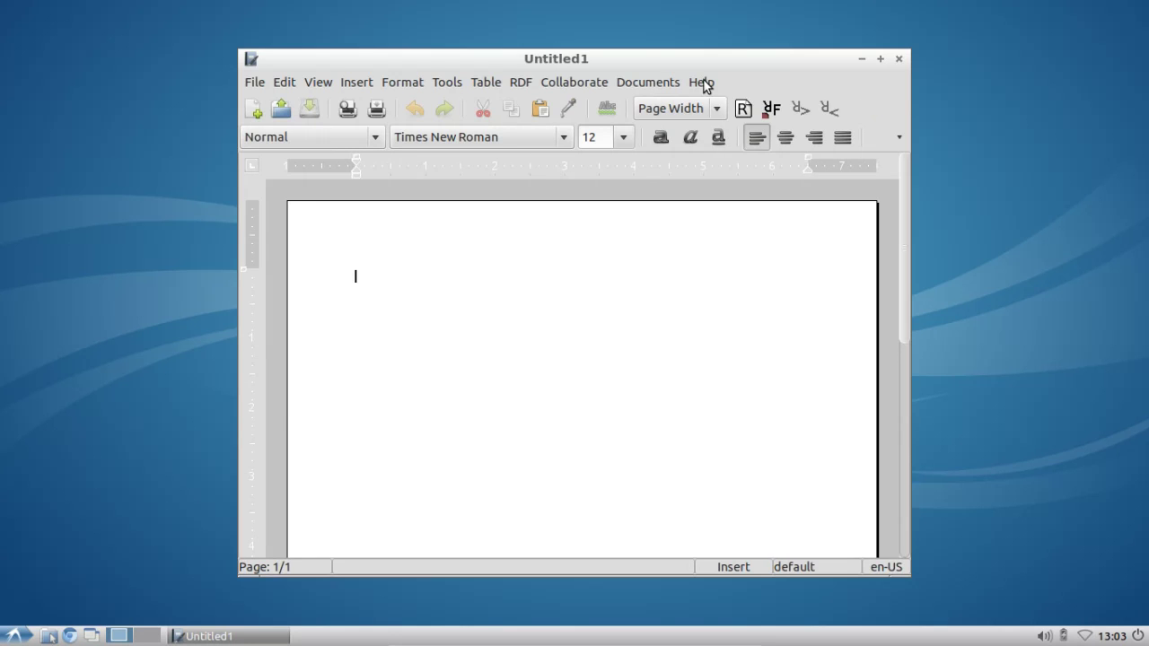
View AbiWord's version information under Help, then close the Untitled1 document
click(702, 82)
click(735, 232)
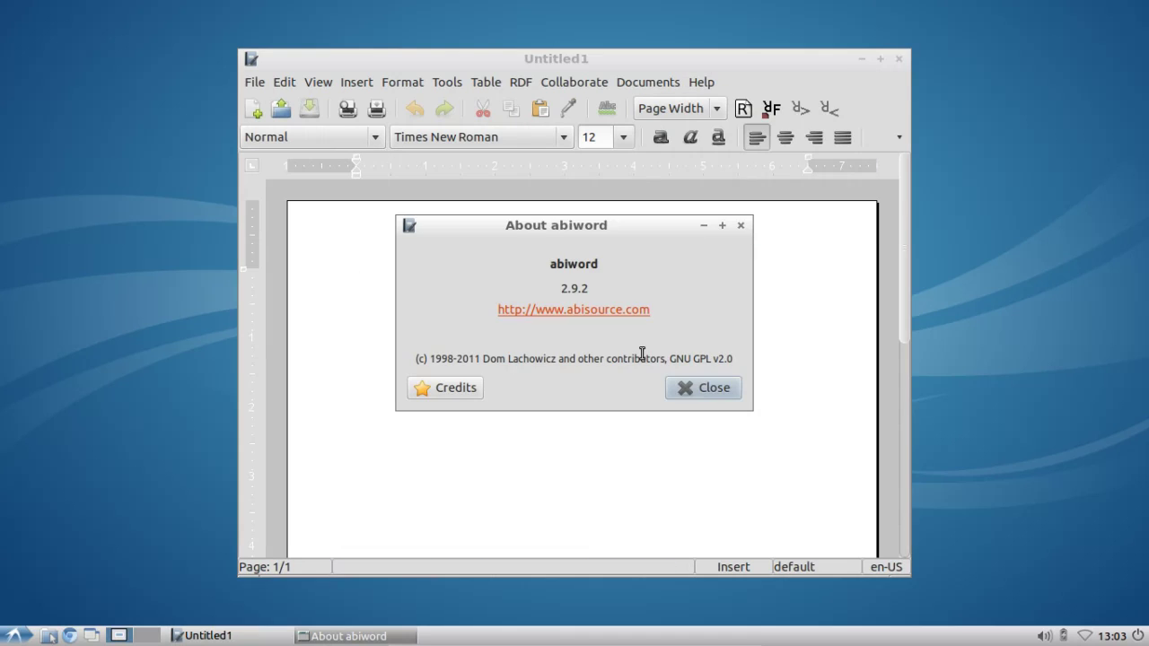
click(693, 391)
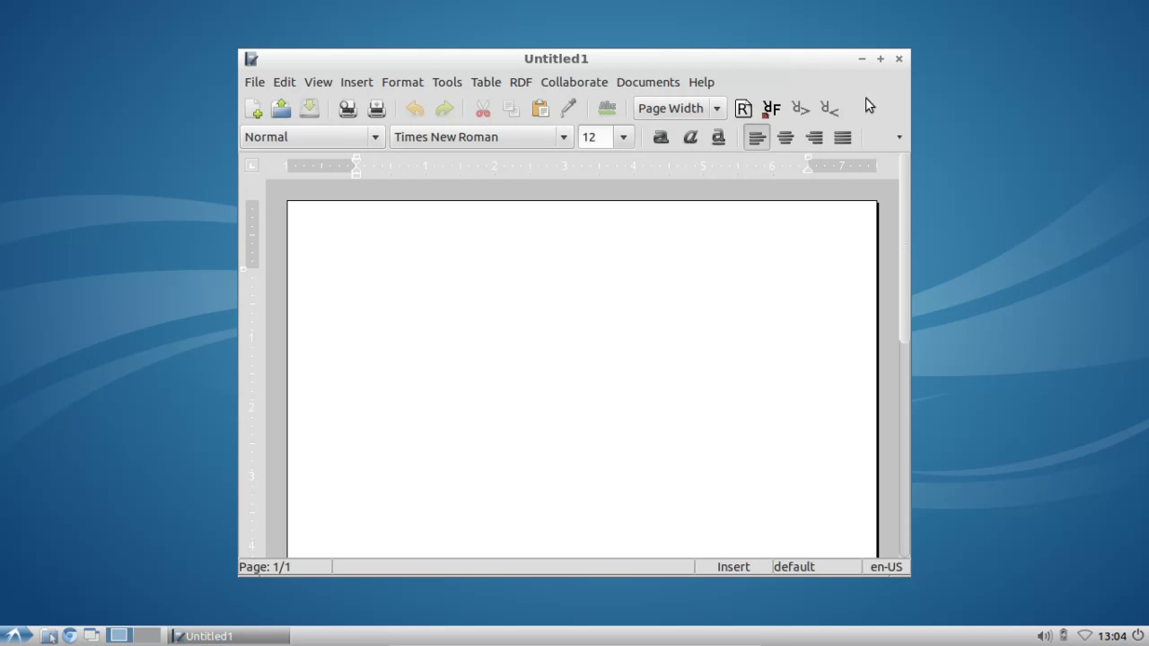
click(899, 57)
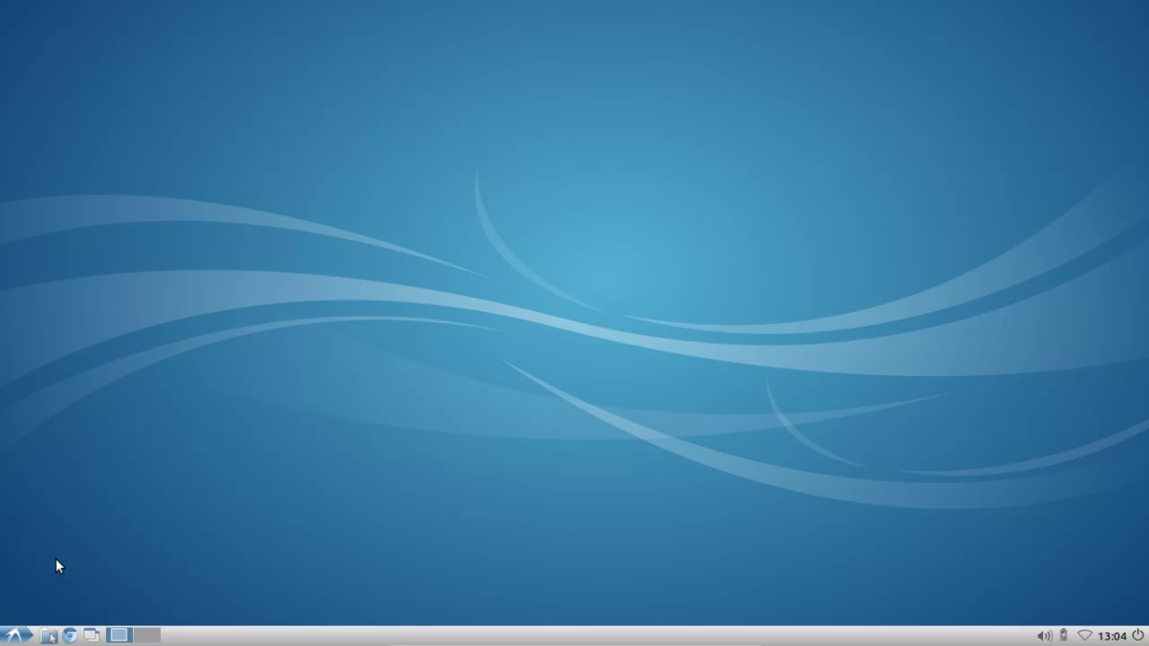
Launch Lxkeymap from Menu > Preferences
click(16, 637)
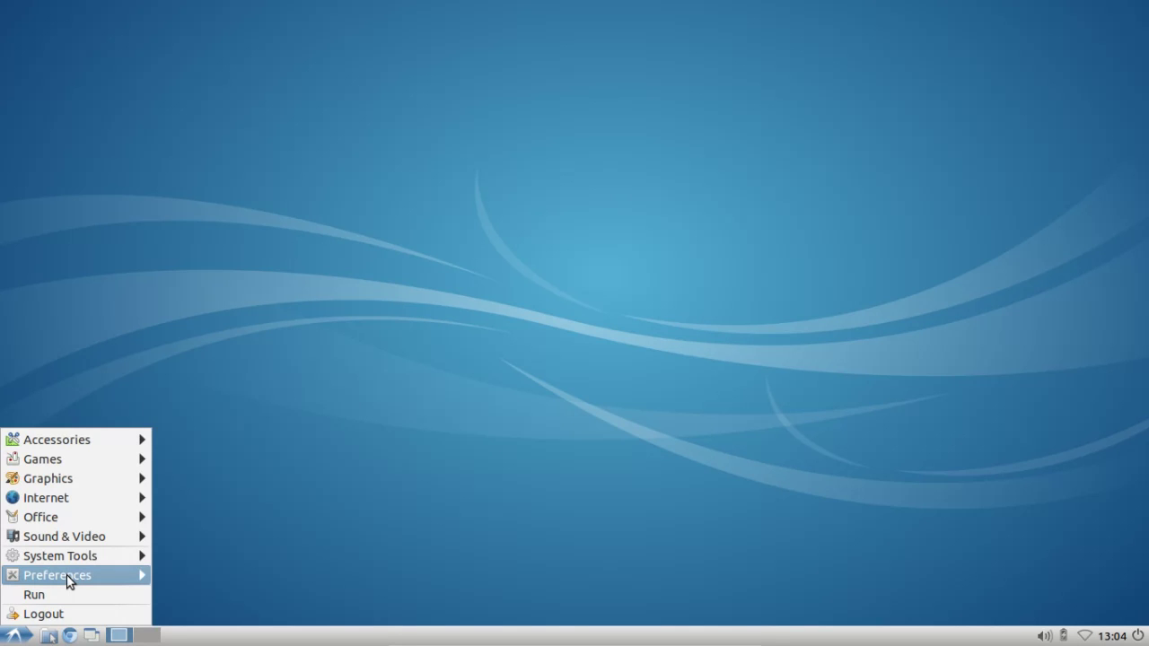
mouse_move(66, 574)
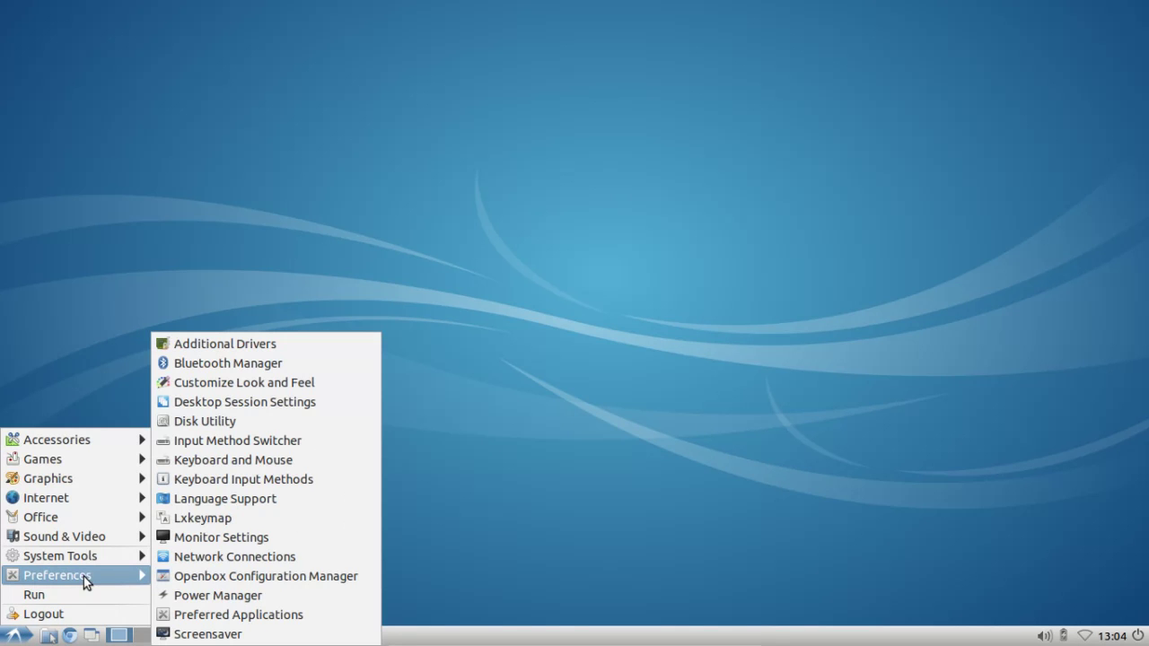
click(256, 518)
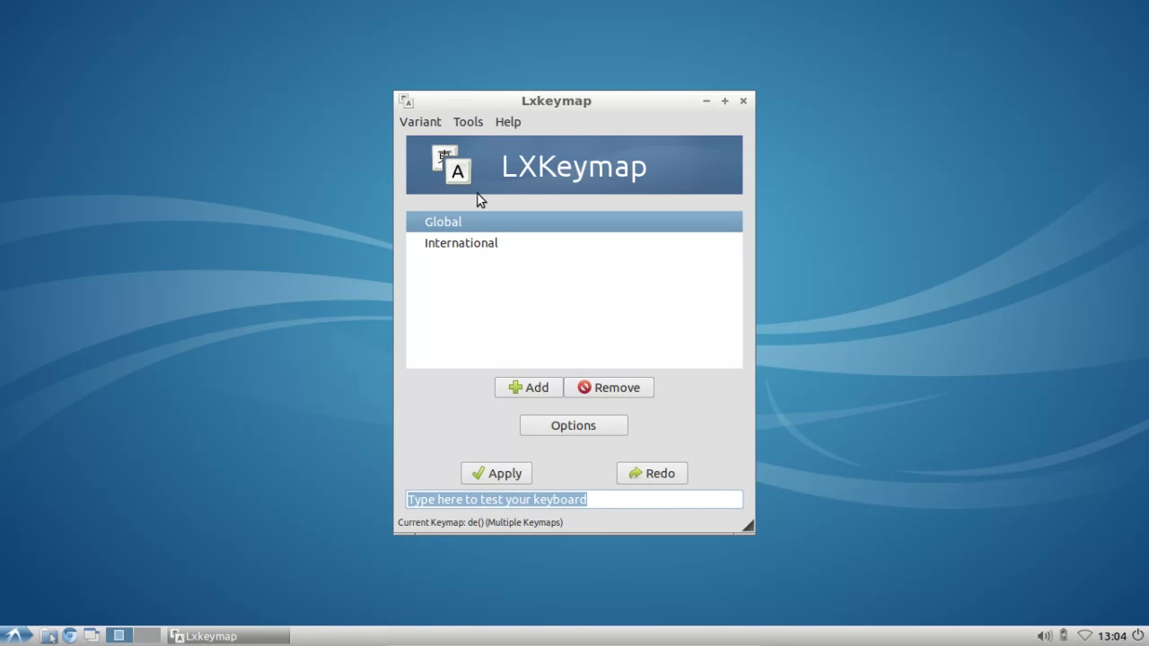
Toggle Show/Hide profiles and view the Global profile's layout, Germany German
click(471, 122)
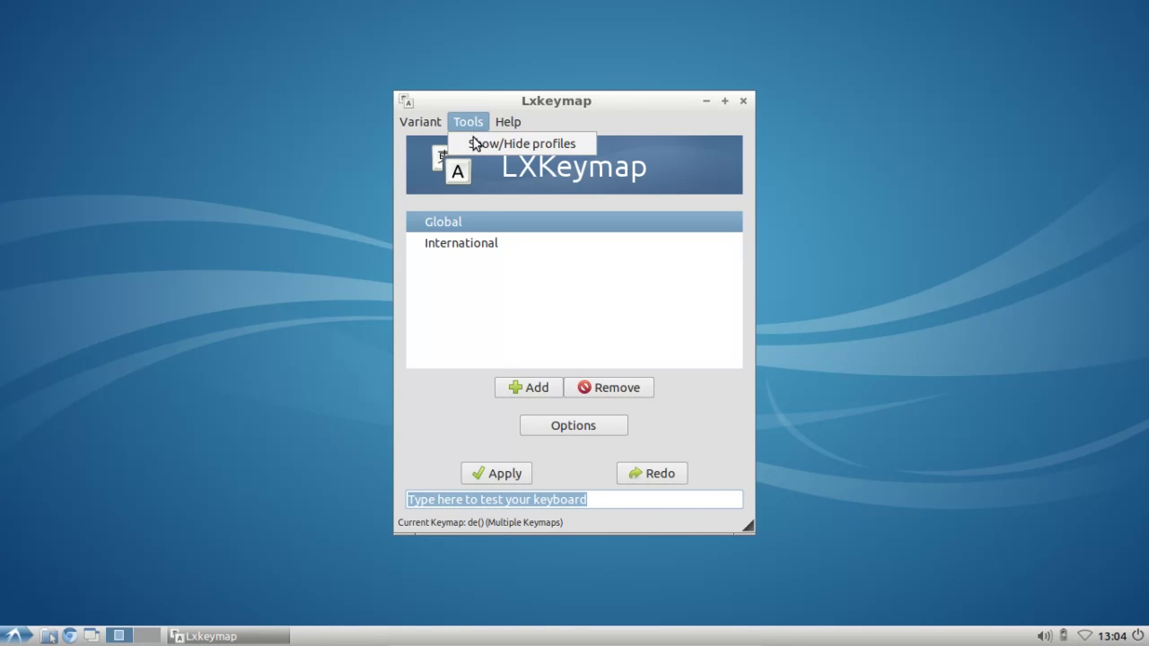
click(474, 145)
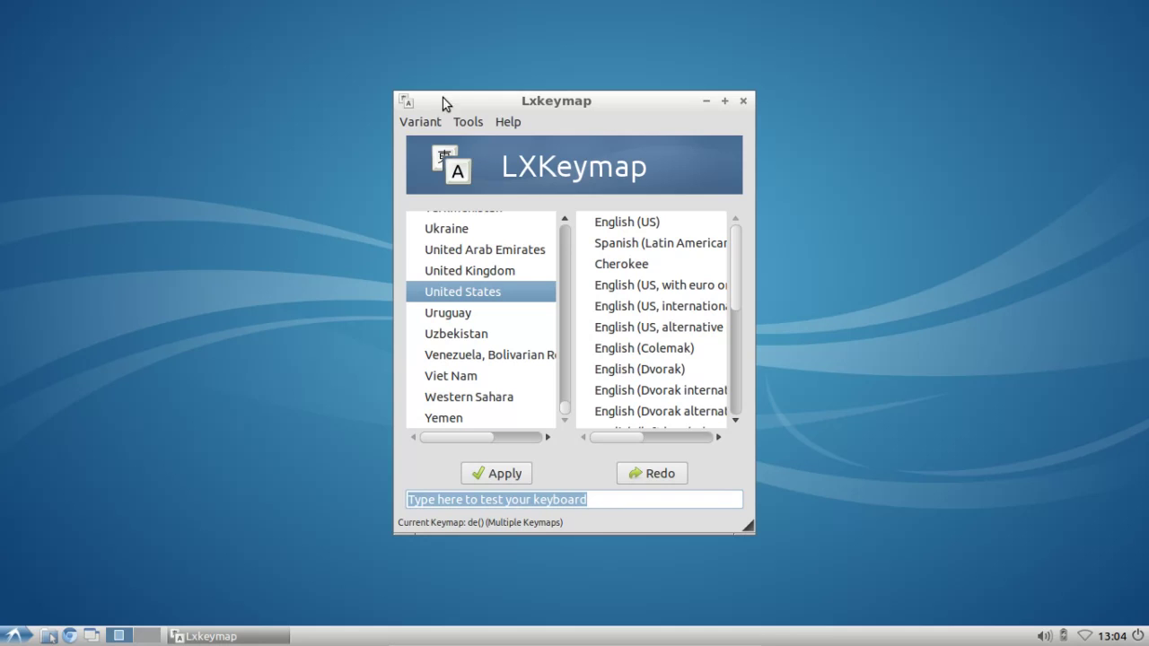
click(469, 126)
click(475, 146)
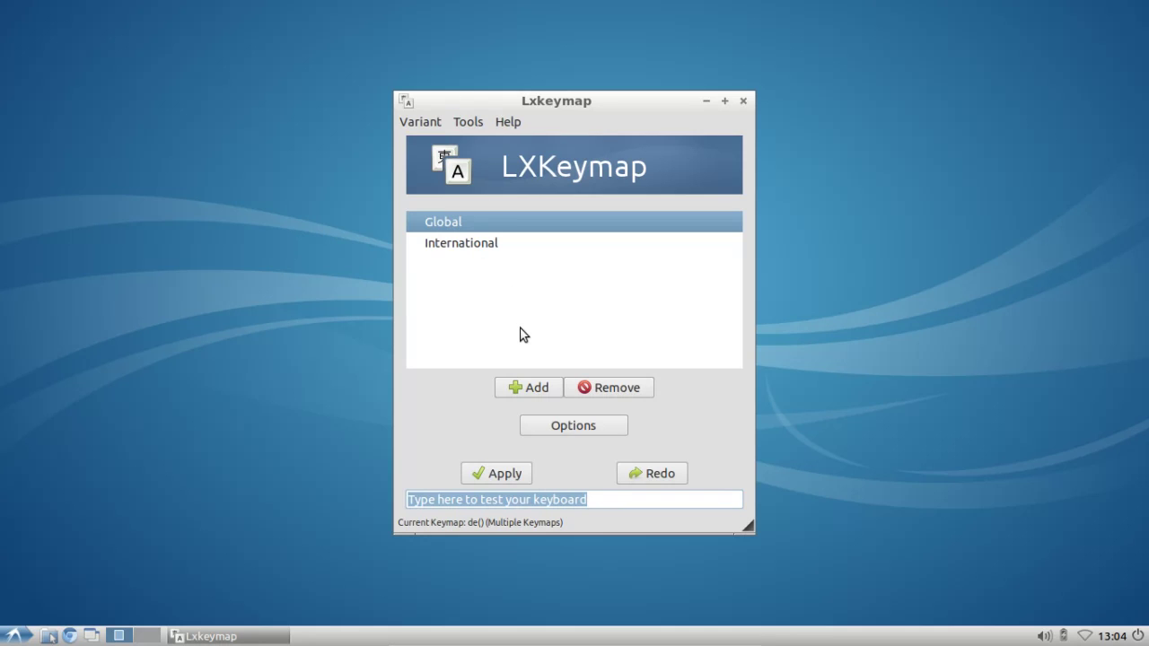
double_click(451, 228)
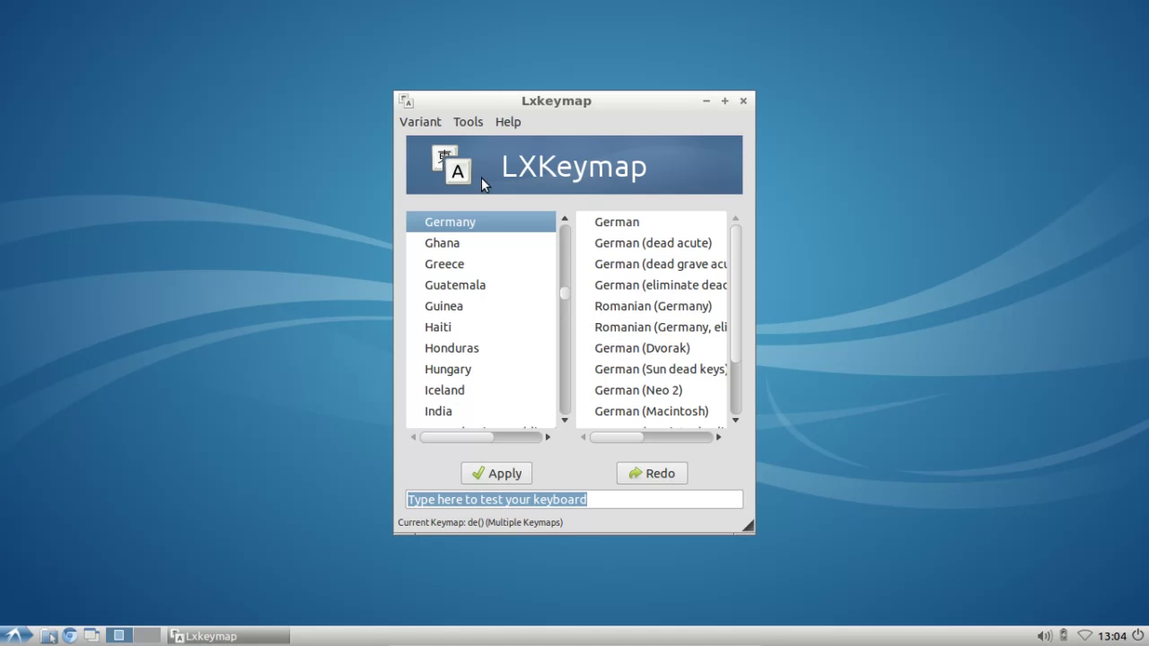
Return to the profiles and view the International profile's layout, United States
click(477, 125)
click(476, 145)
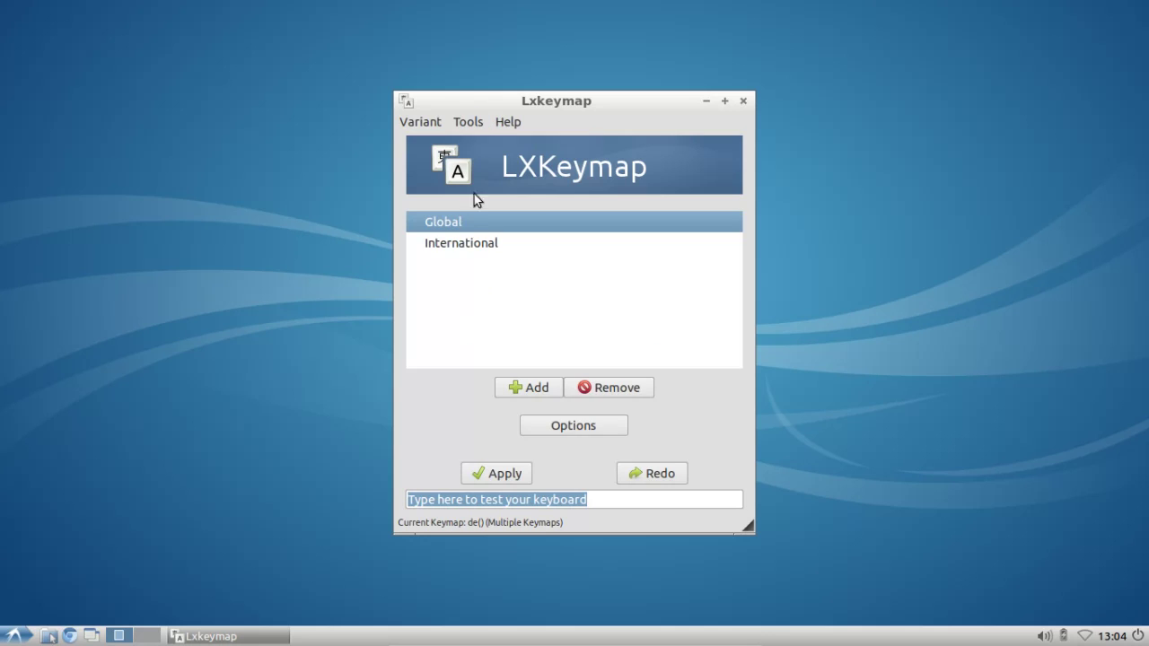
double_click(455, 250)
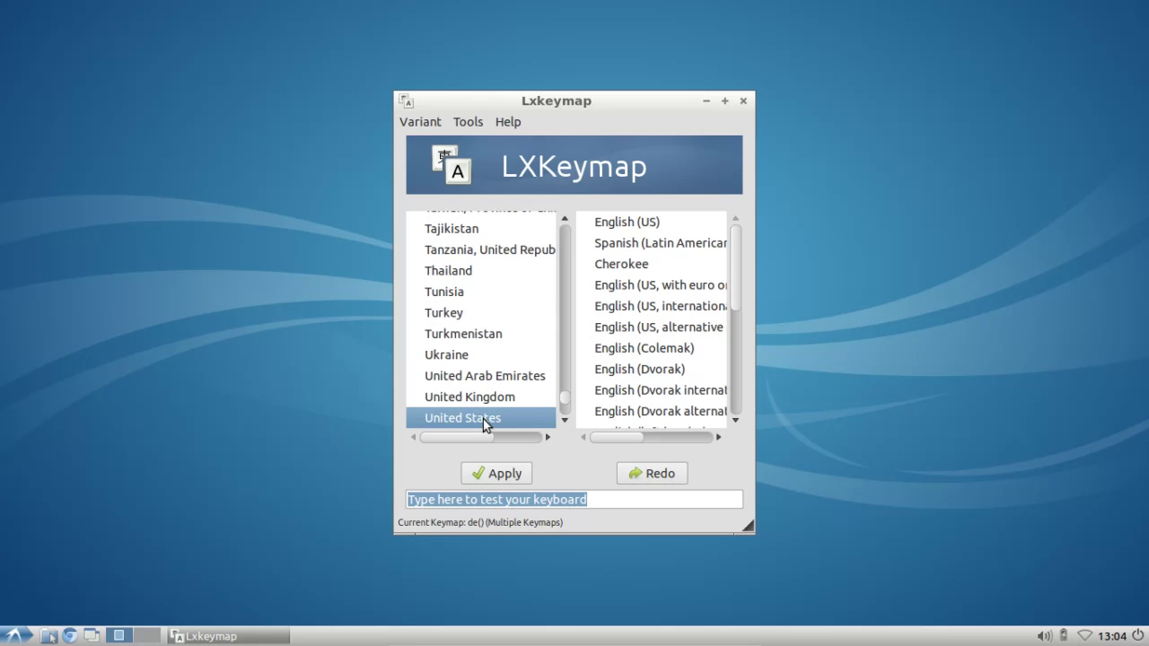
click(466, 123)
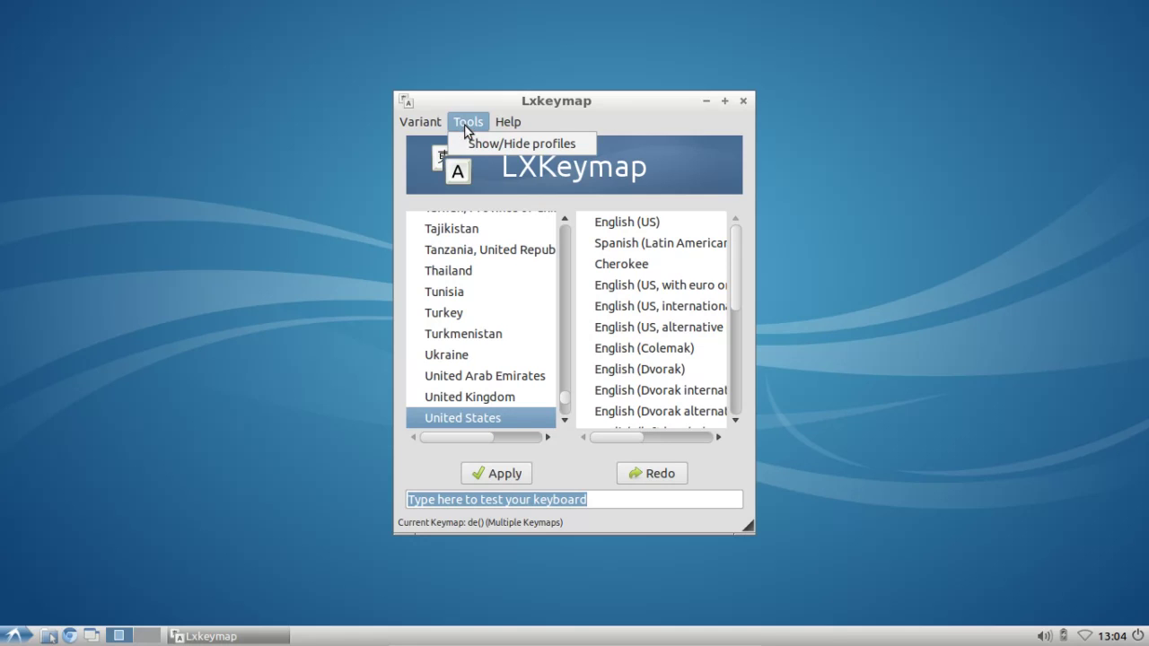
click(475, 145)
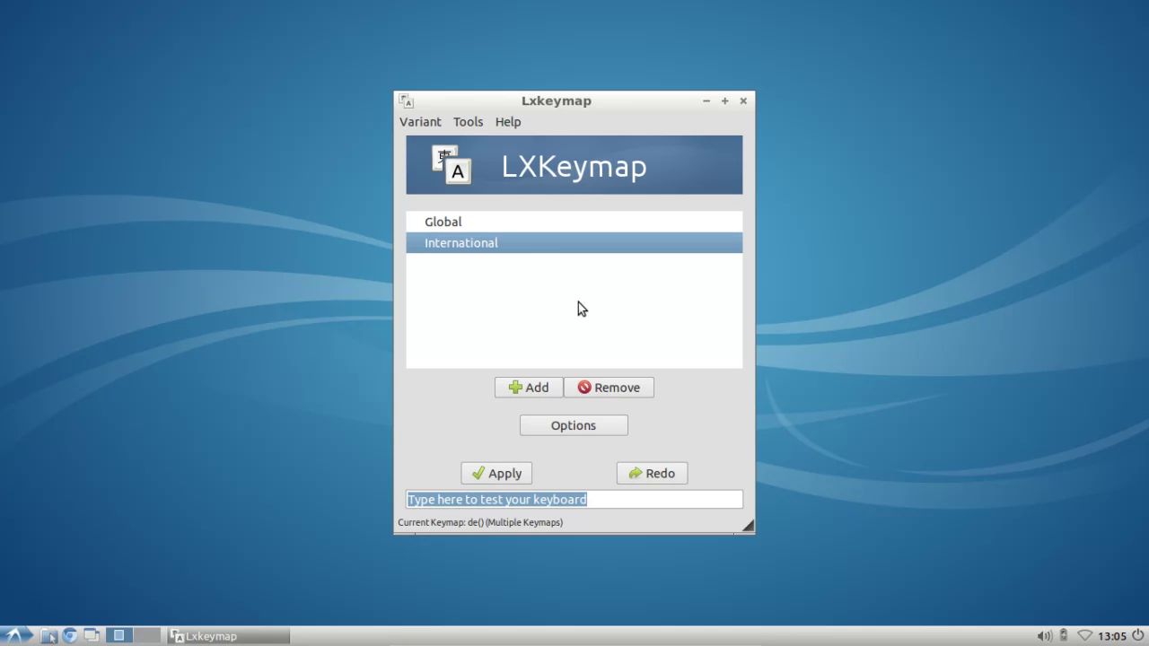
click(566, 431)
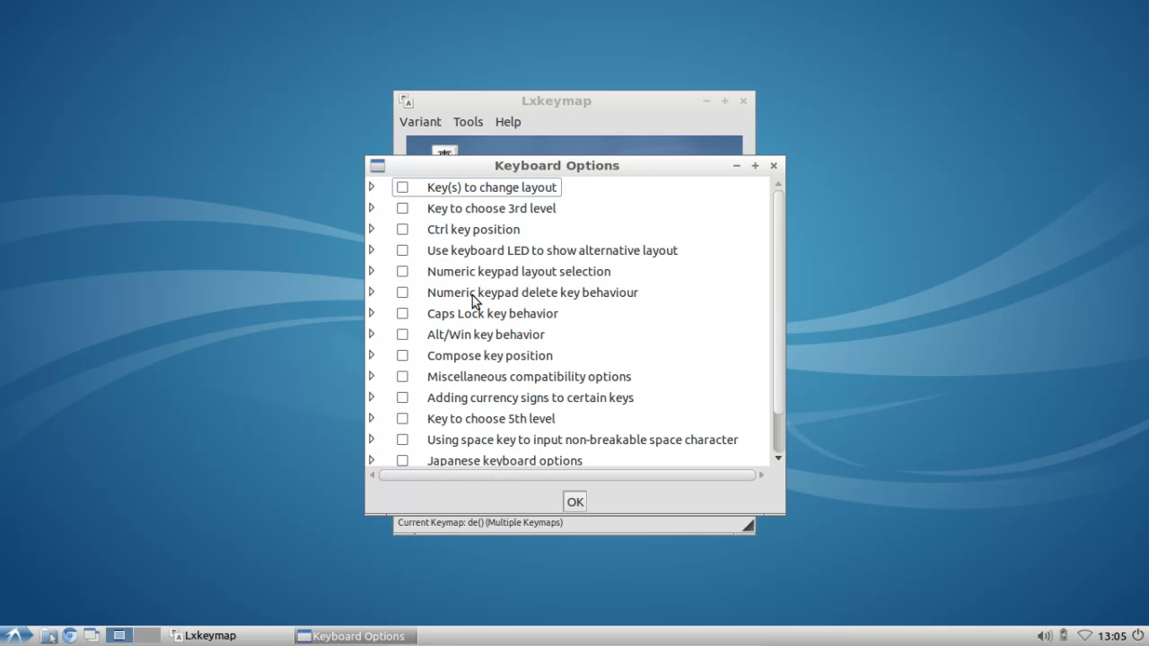
click(371, 187)
drag(778, 259, 781, 230)
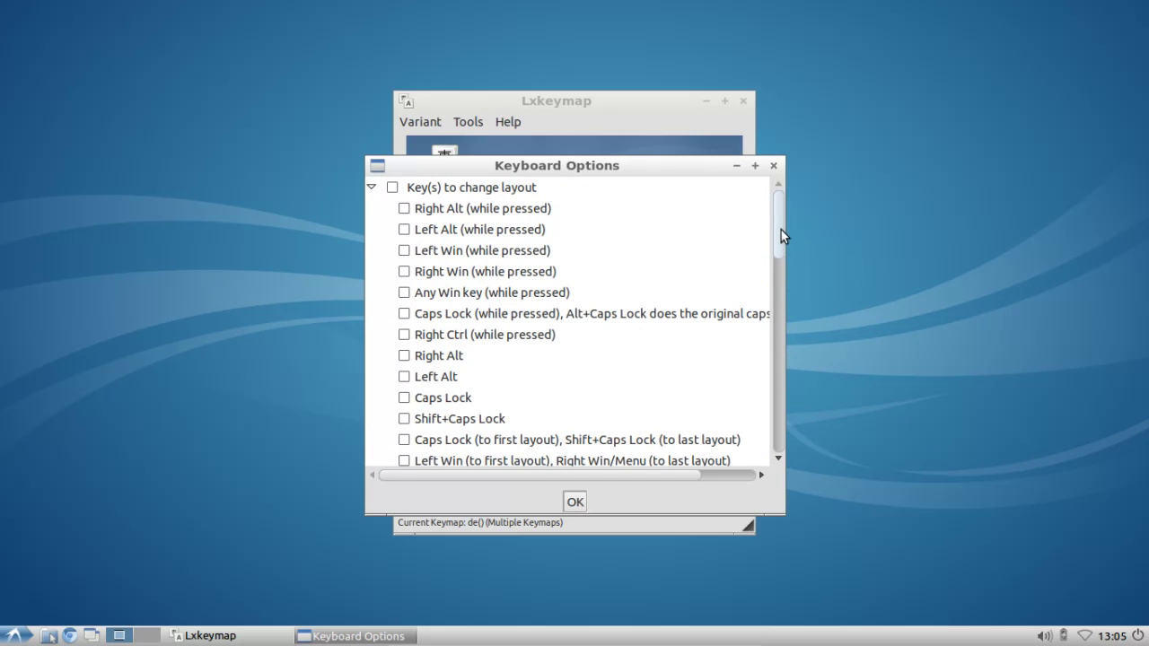
click(372, 187)
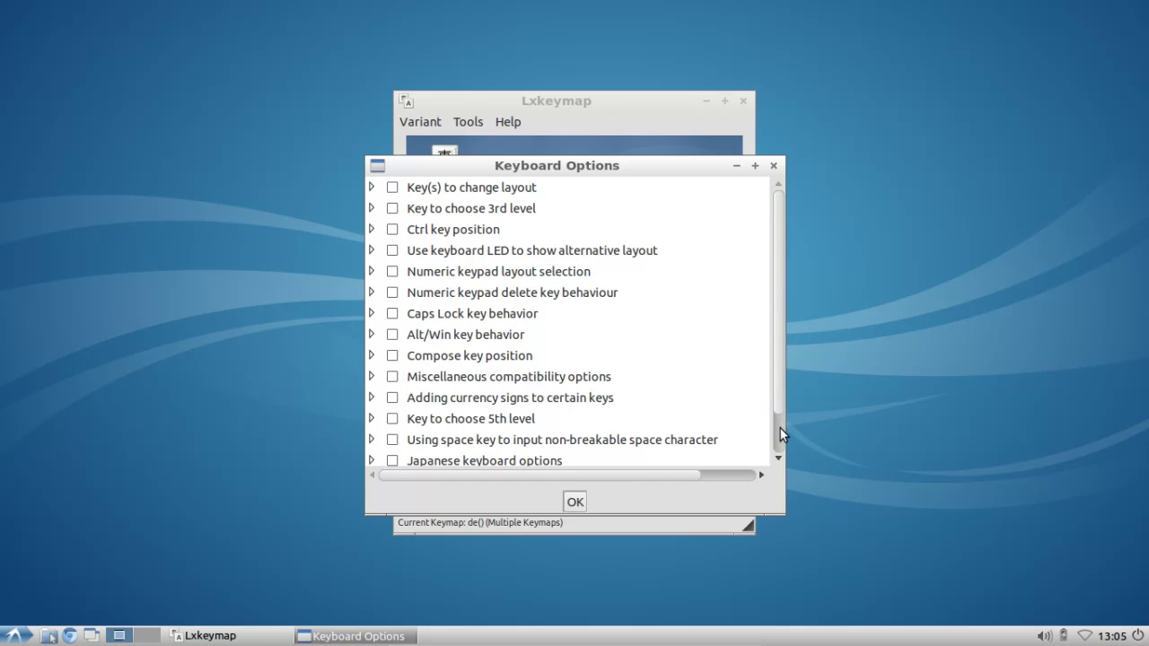
scroll(781, 431, down, 2)
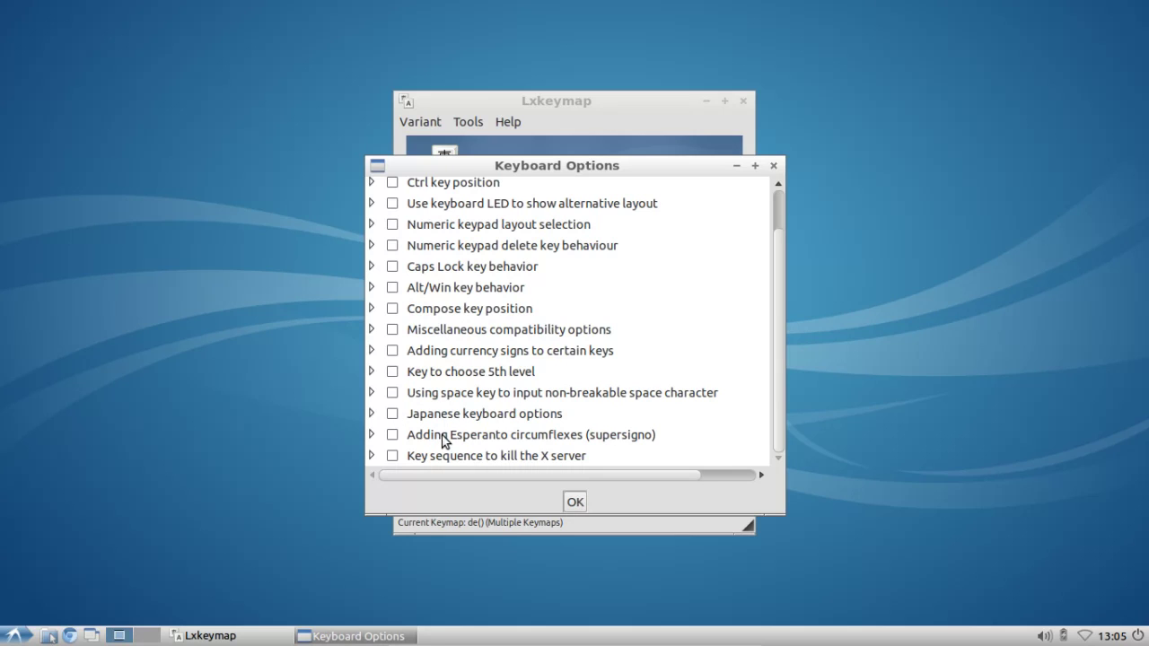
click(371, 456)
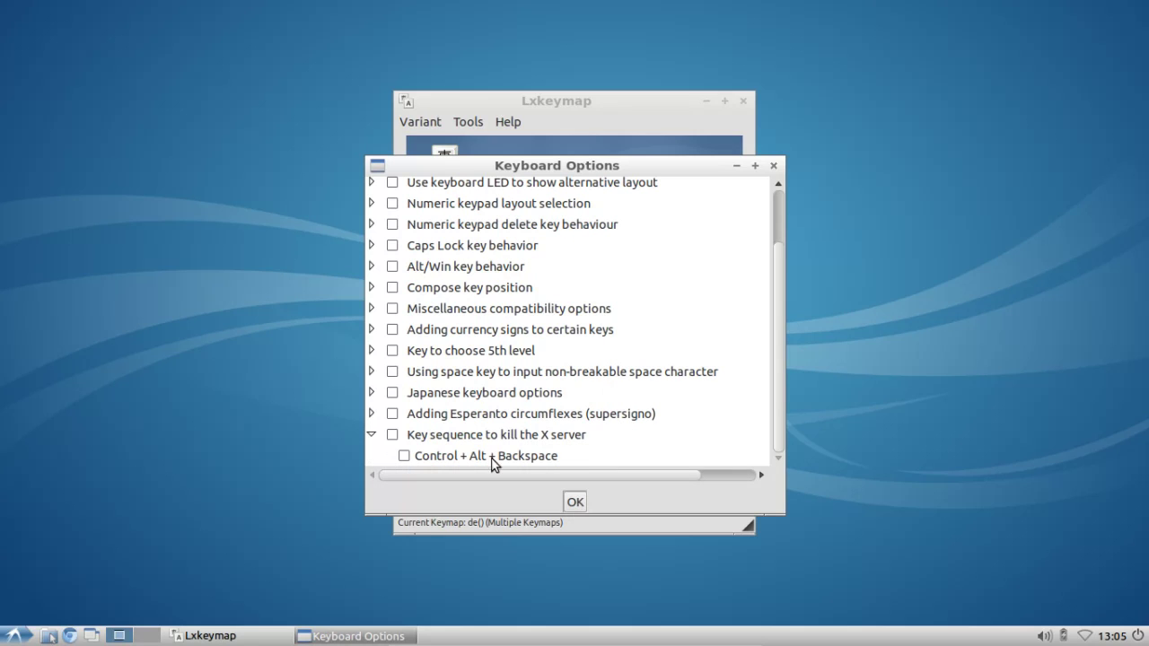
double_click(409, 435)
scroll(620, 401, up, 1)
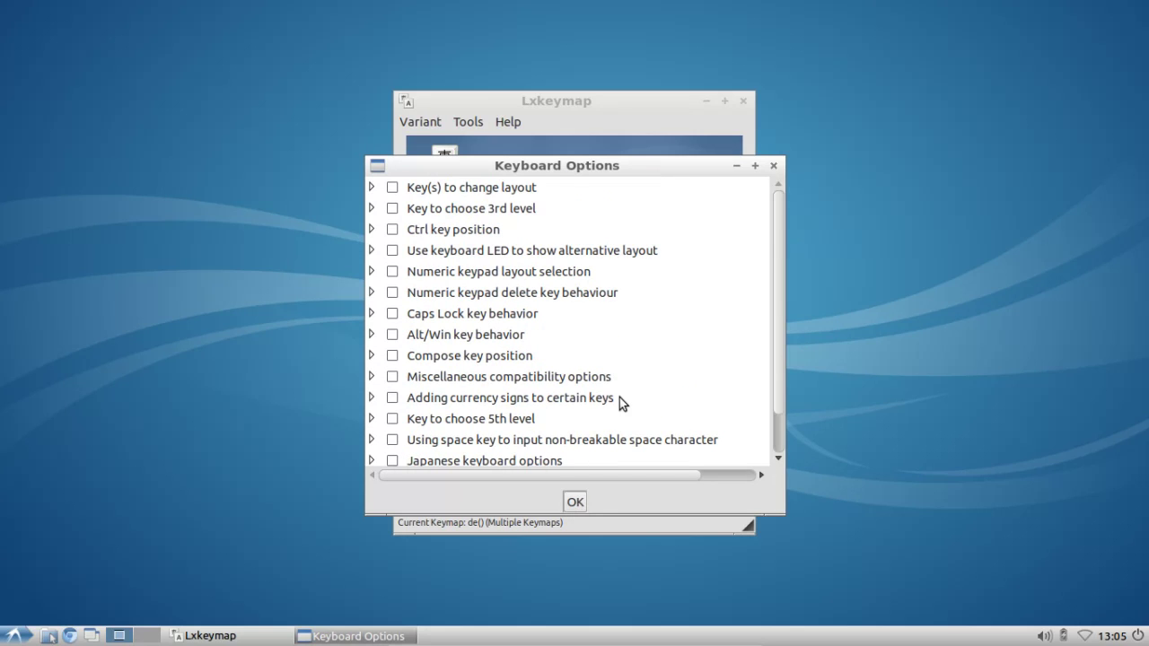
click(773, 166)
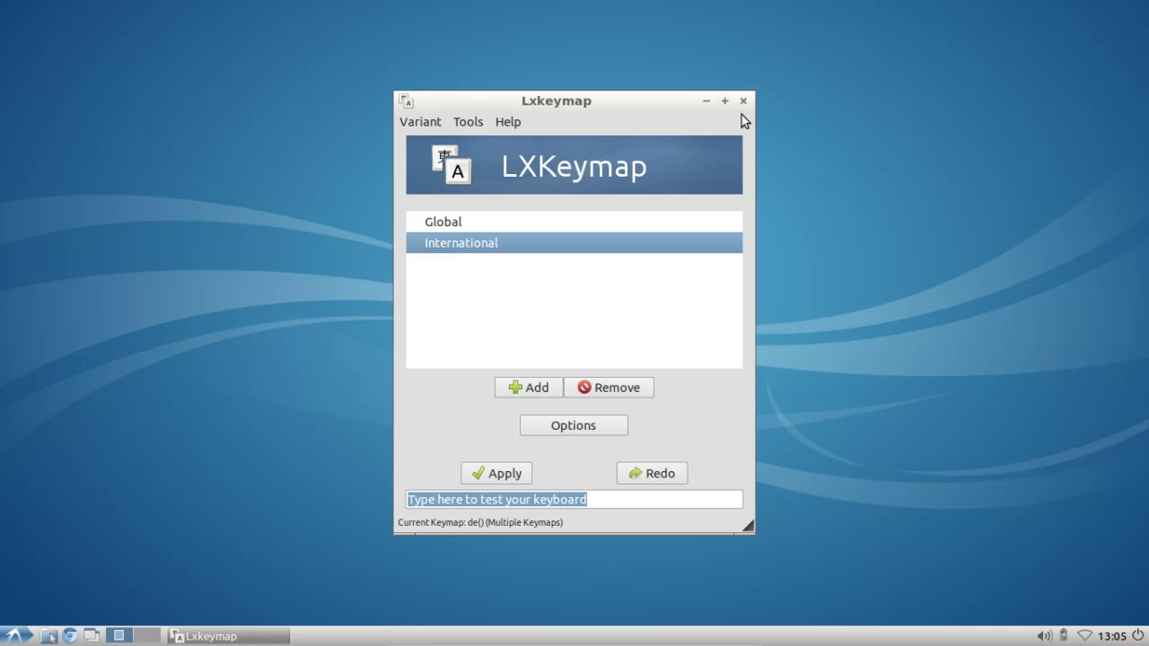
Close LXKeymap and browse the Internet, Games and Accessories menu categories
click(743, 102)
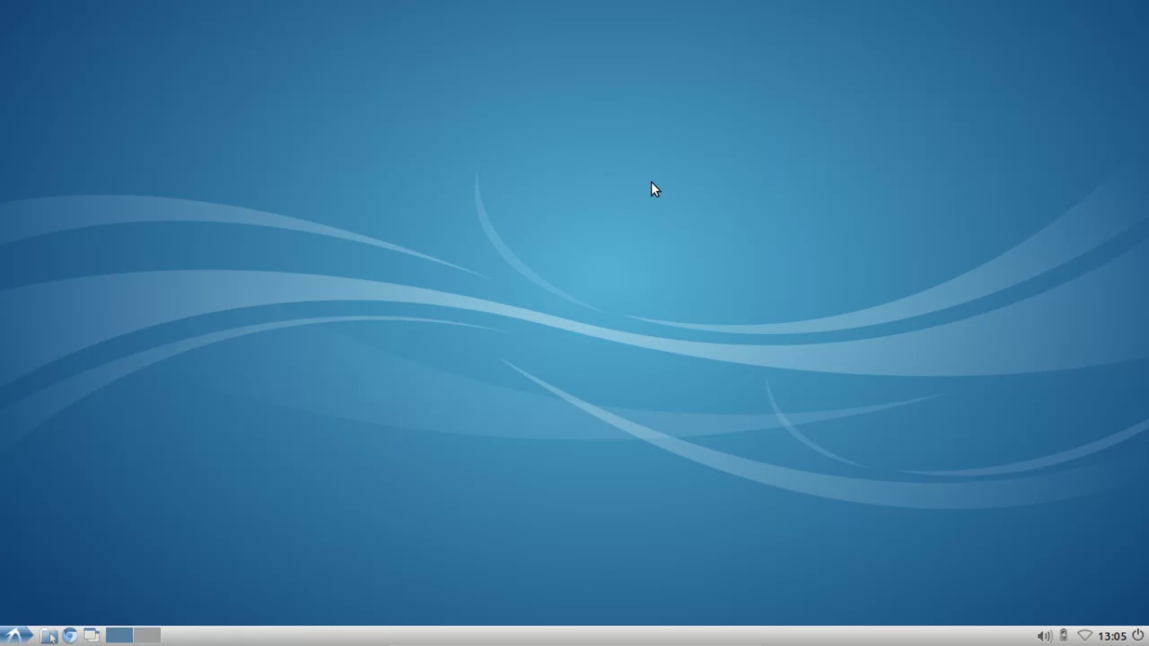
click(11, 638)
mouse_move(97, 498)
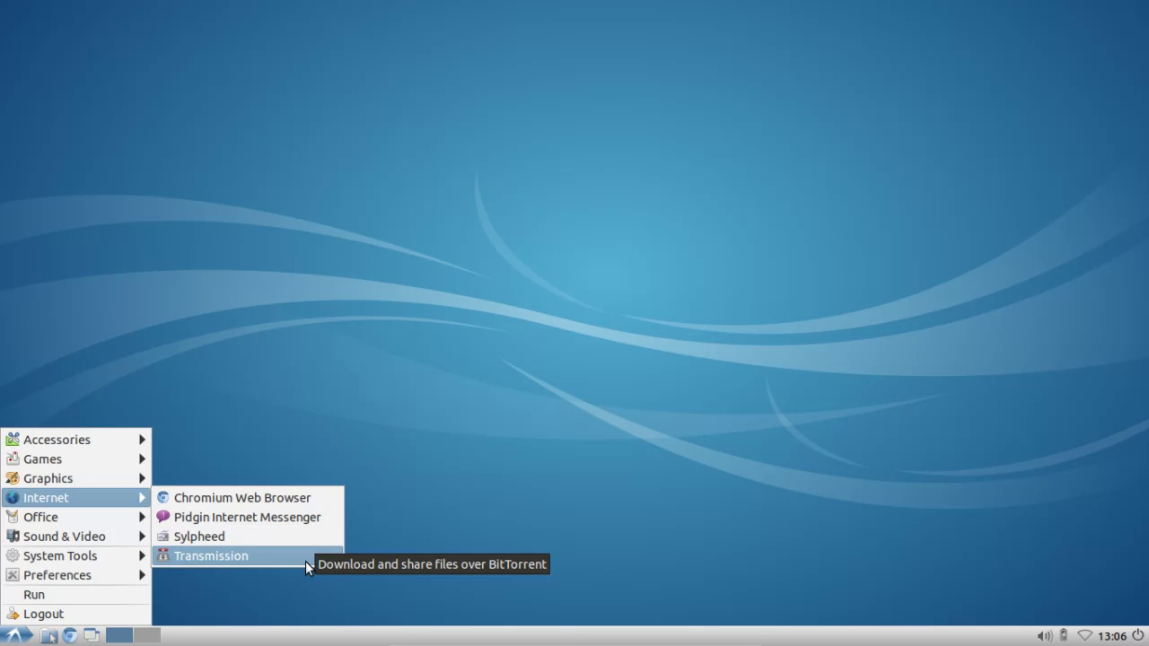
mouse_move(110, 478)
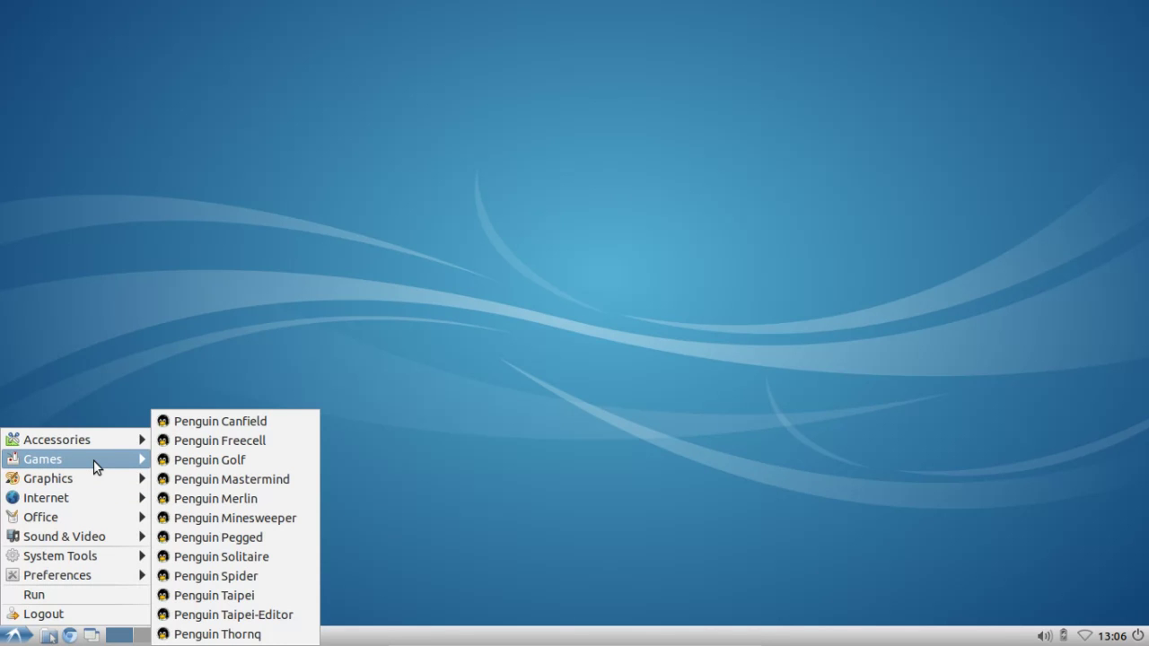
mouse_move(99, 438)
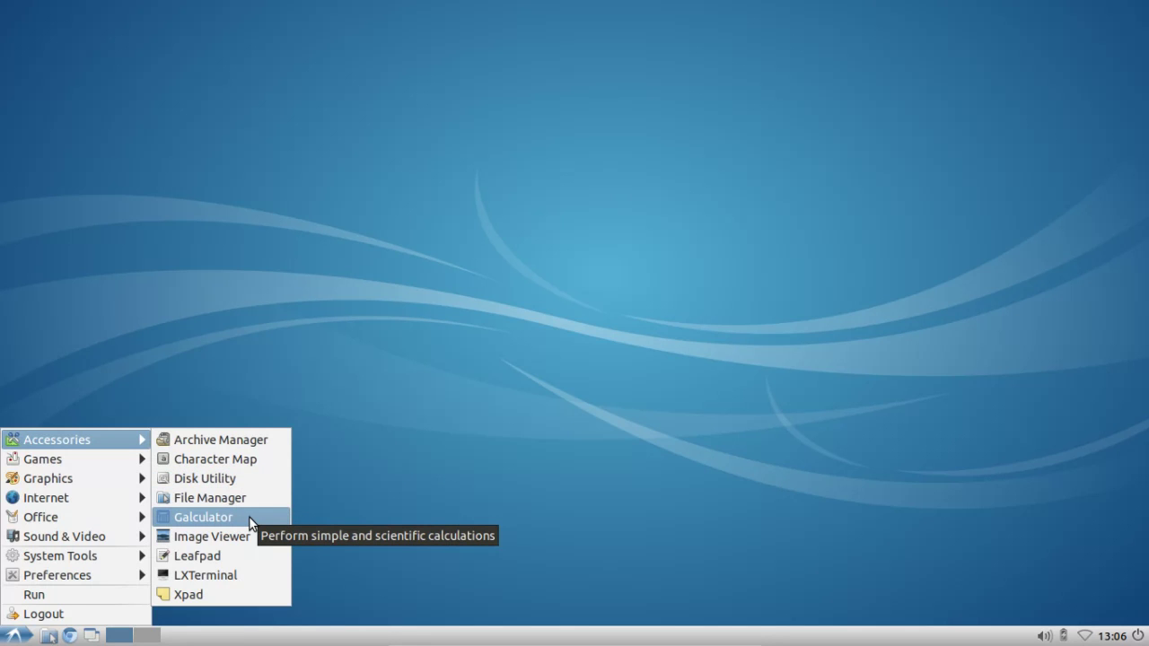
Launch LXTerminal and run uname -a to display the 3.2.0-23-generic i686 kernel details
click(234, 579)
text(uname)
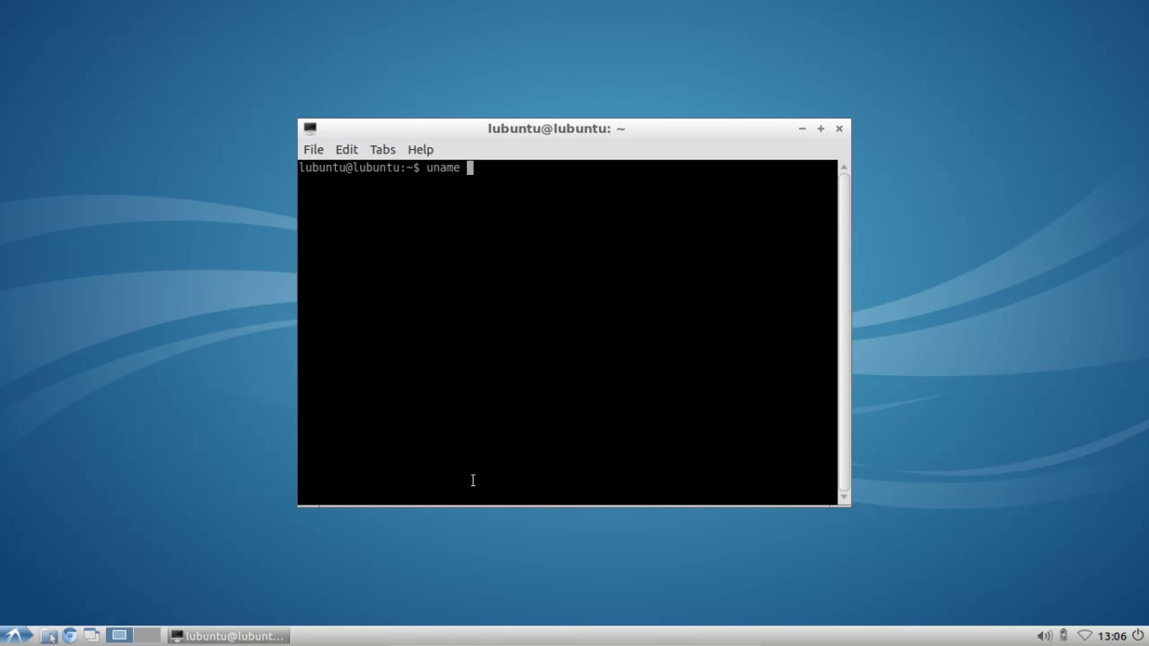
text( -a)
key(Return)
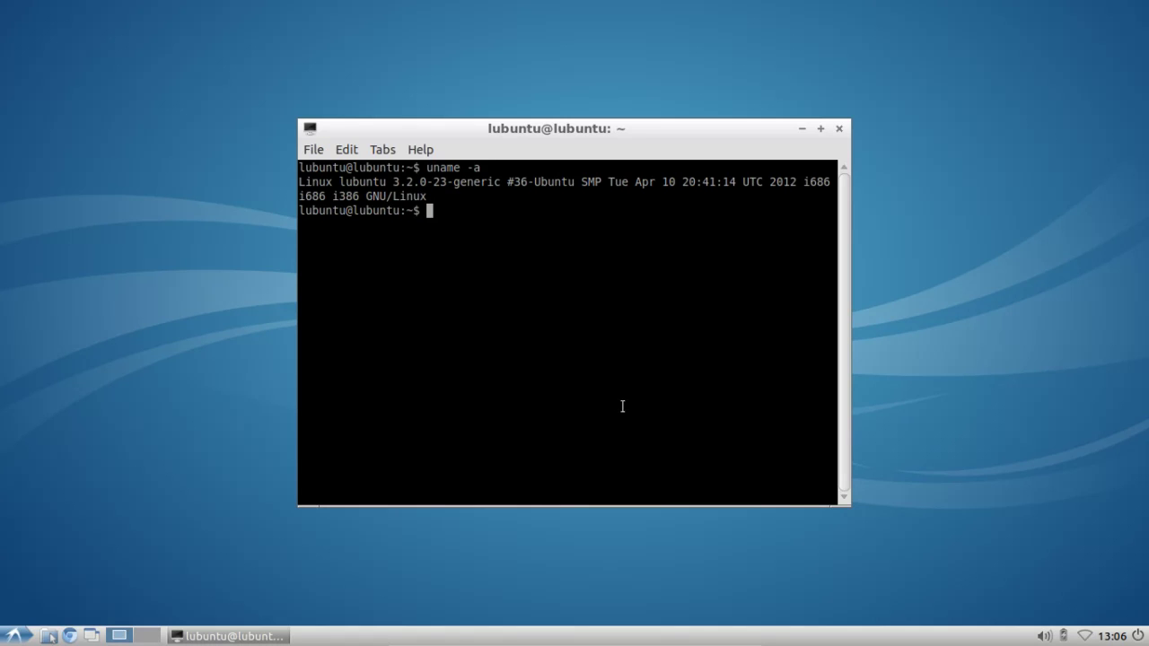